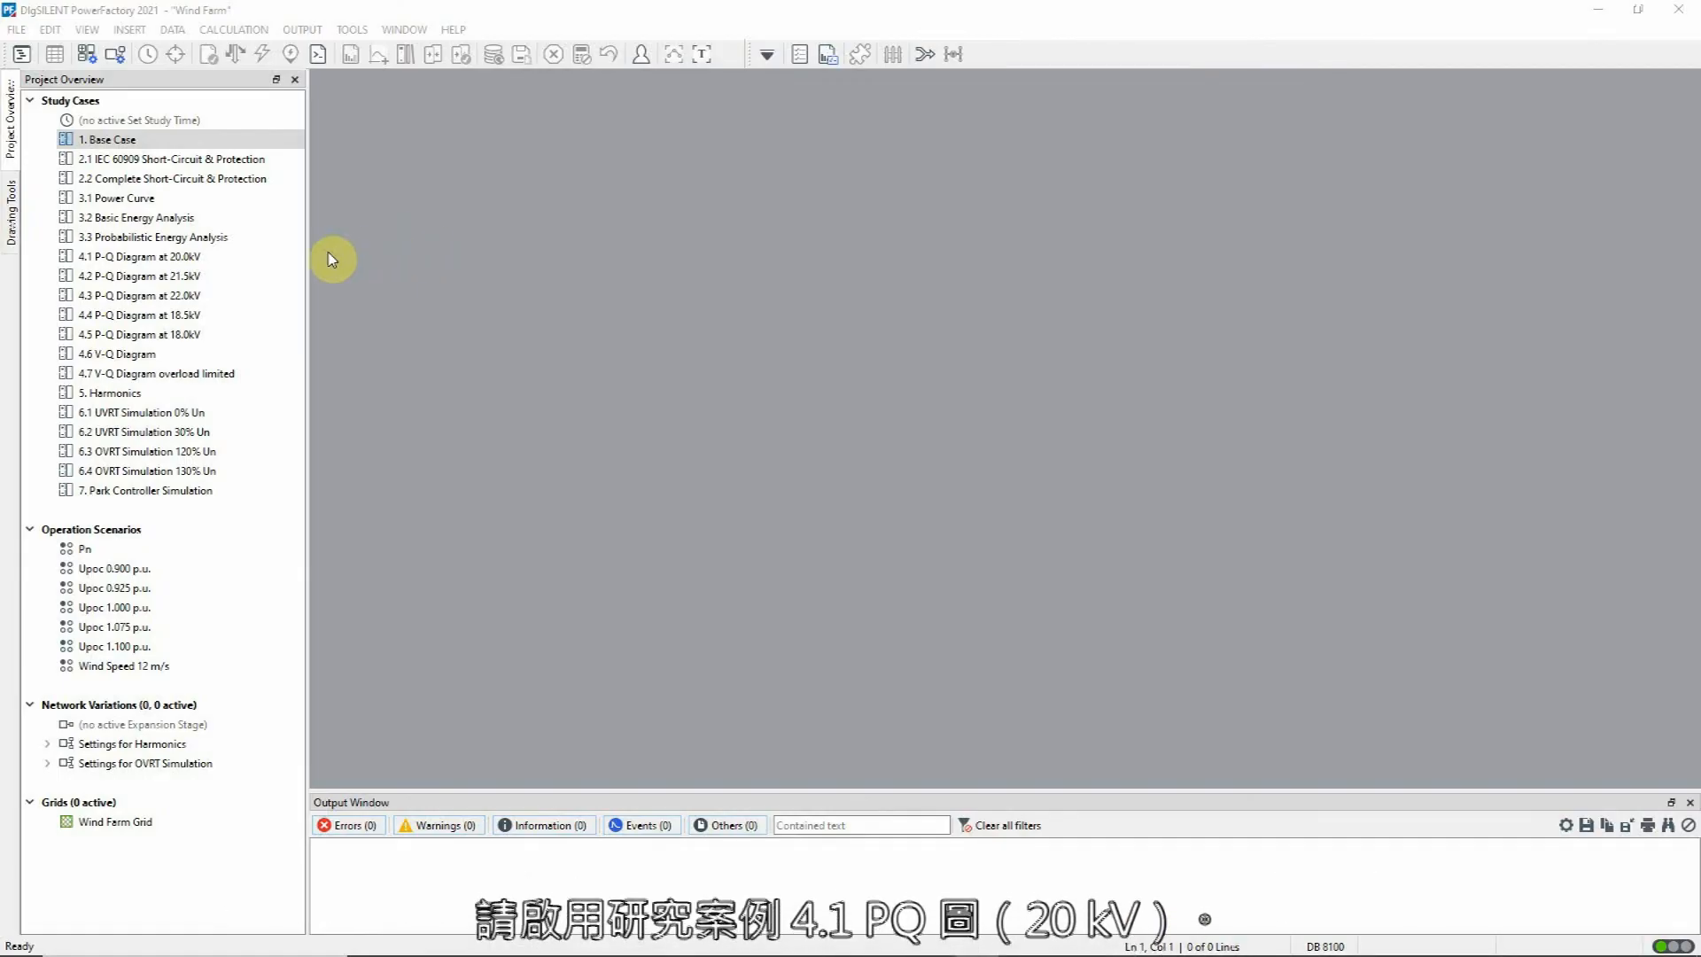
Step: Activate study case 4.1 P-Q Diagram at 20.0kV and view the load flow operational limits of turbine WTG 1.1
{"action": "right_click", "coordinate": [266, 258]}
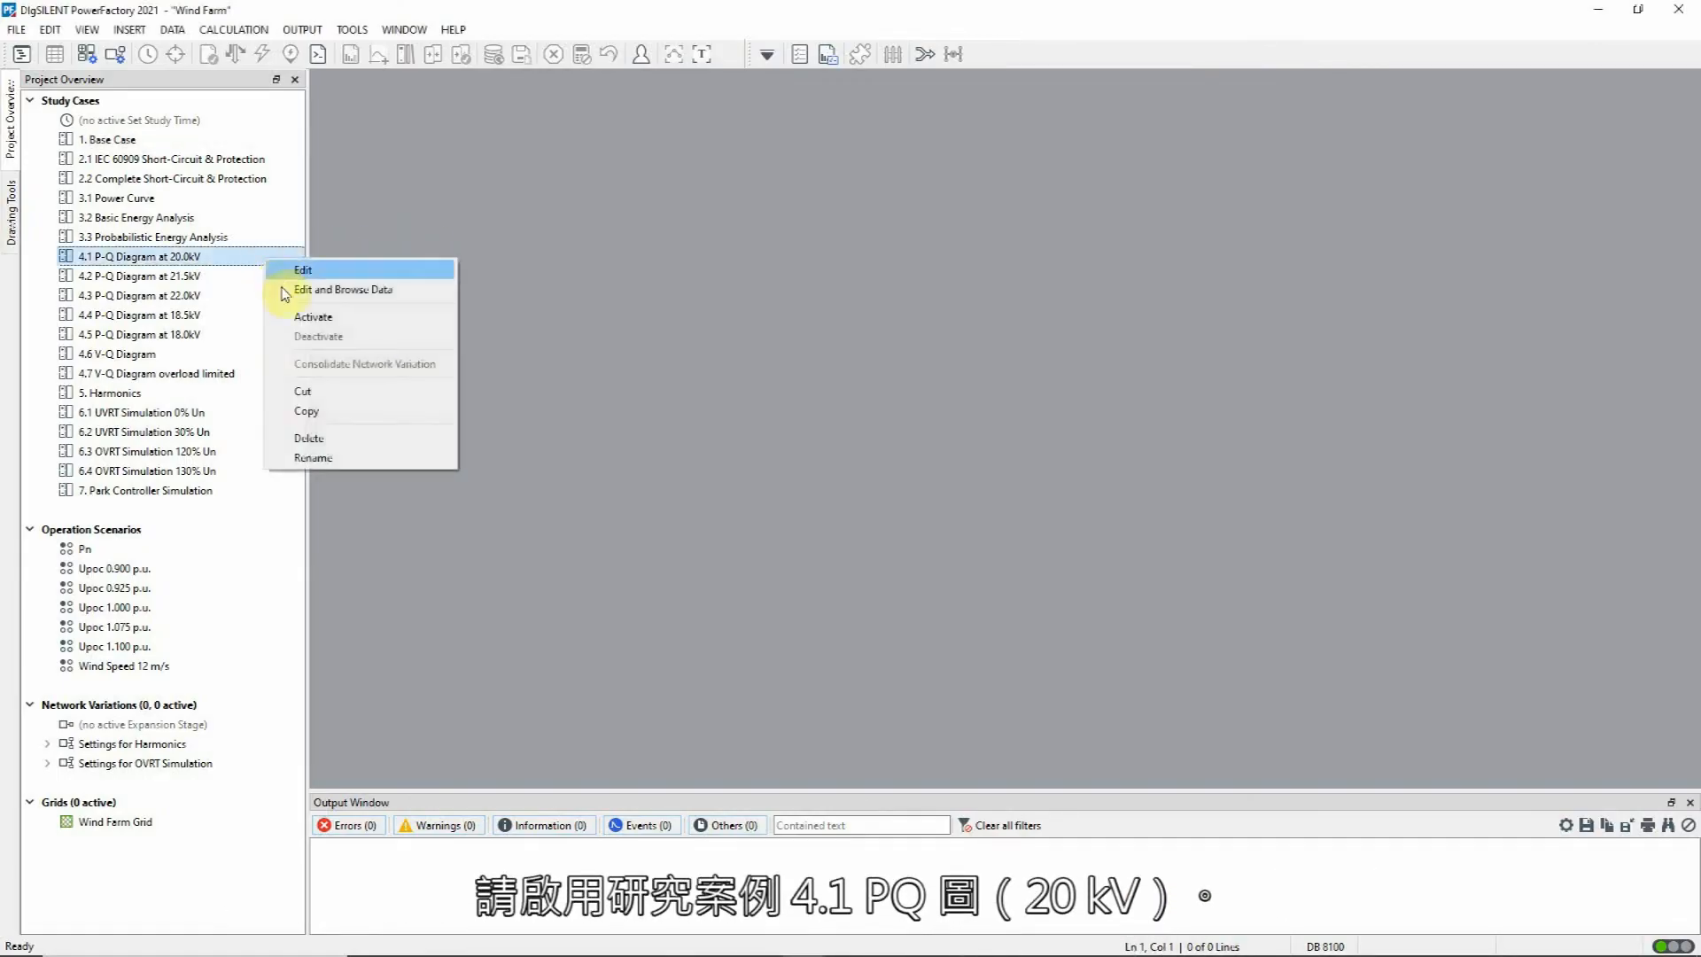
{"action": "left_click", "coordinate": [292, 320]}
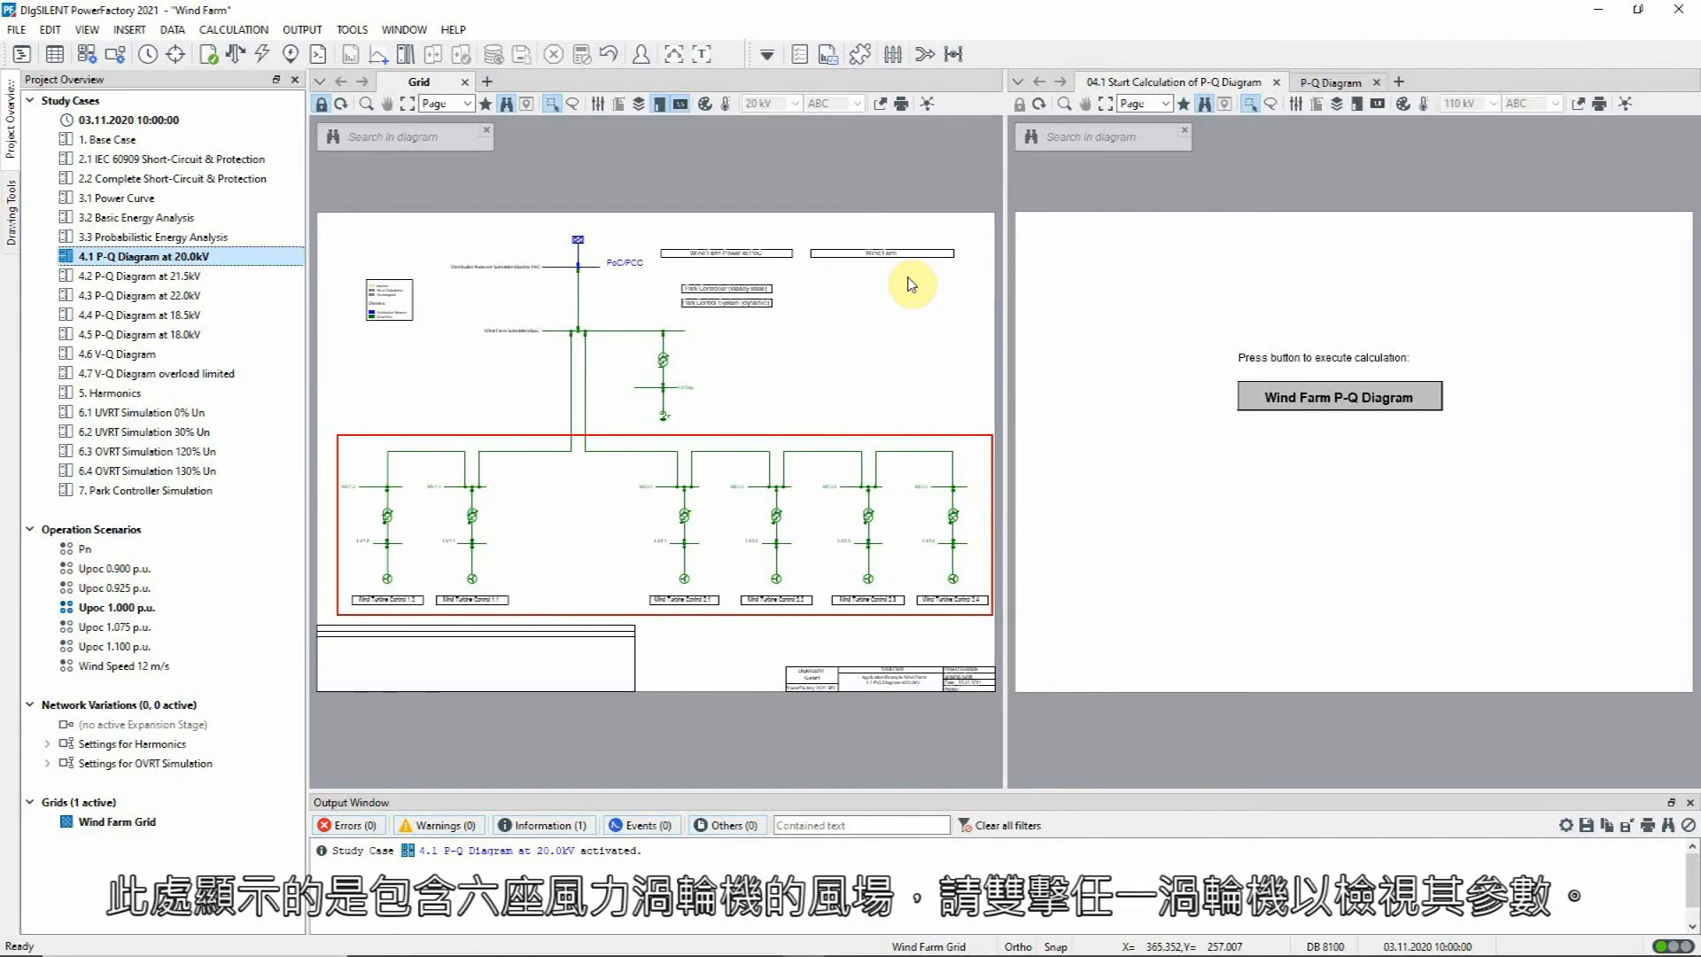
{"action": "double_click", "coordinate": [470, 587]}
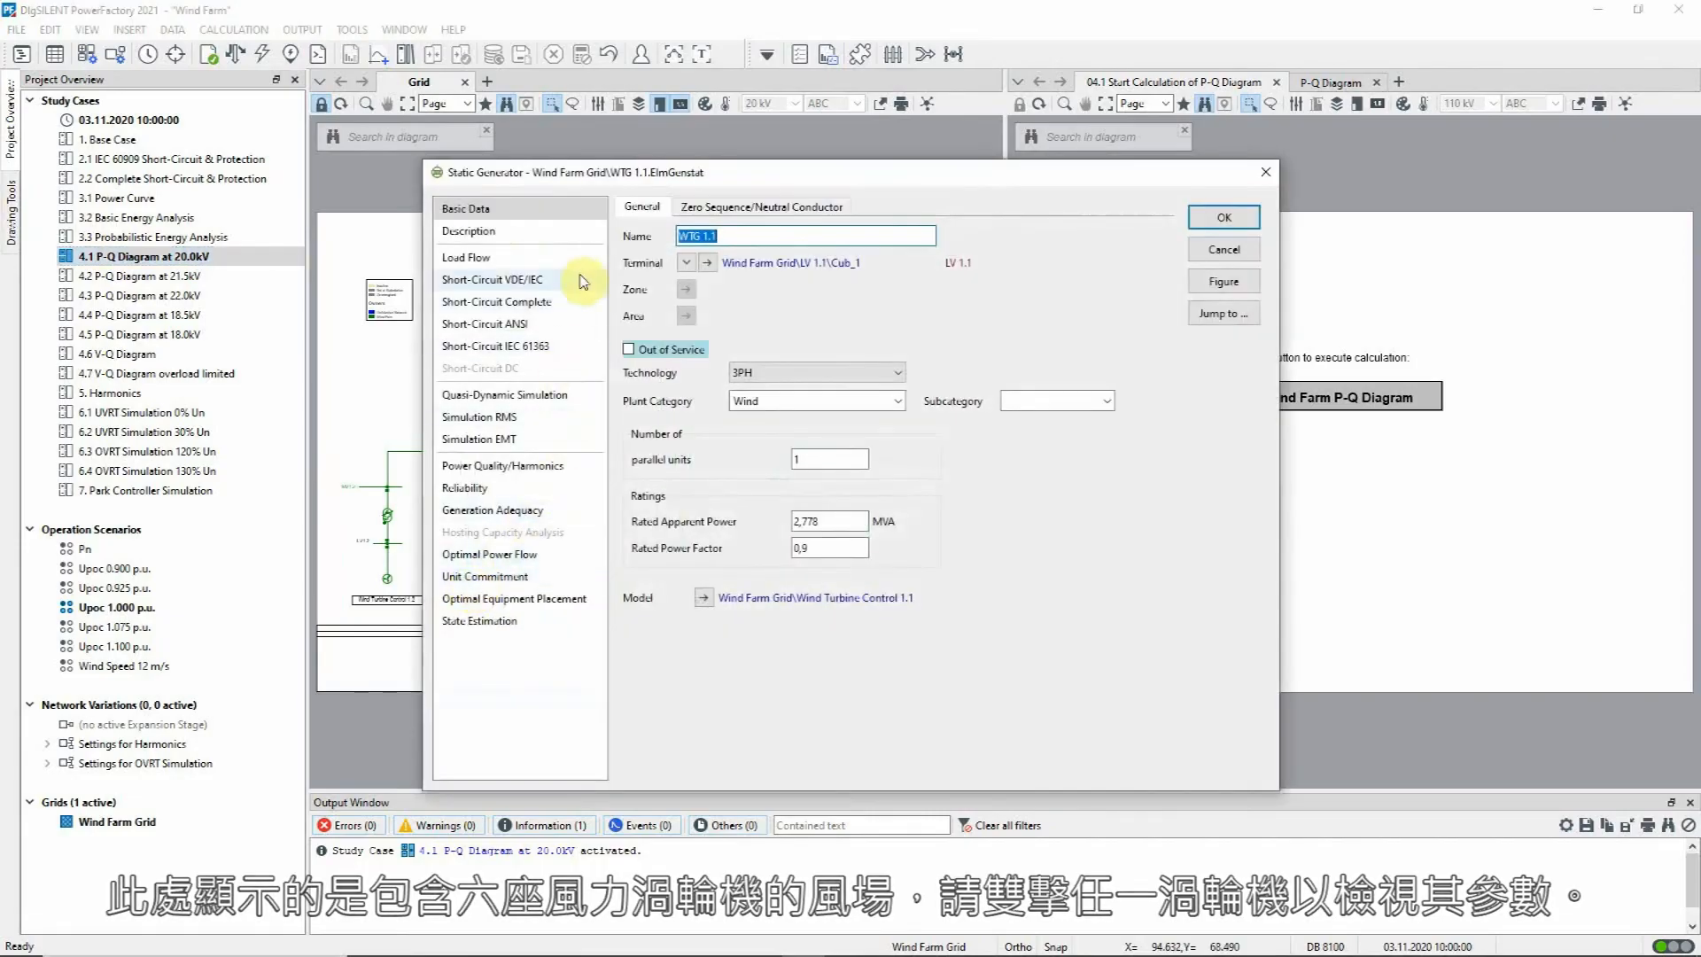
{"action": "left_click", "coordinate": [554, 259]}
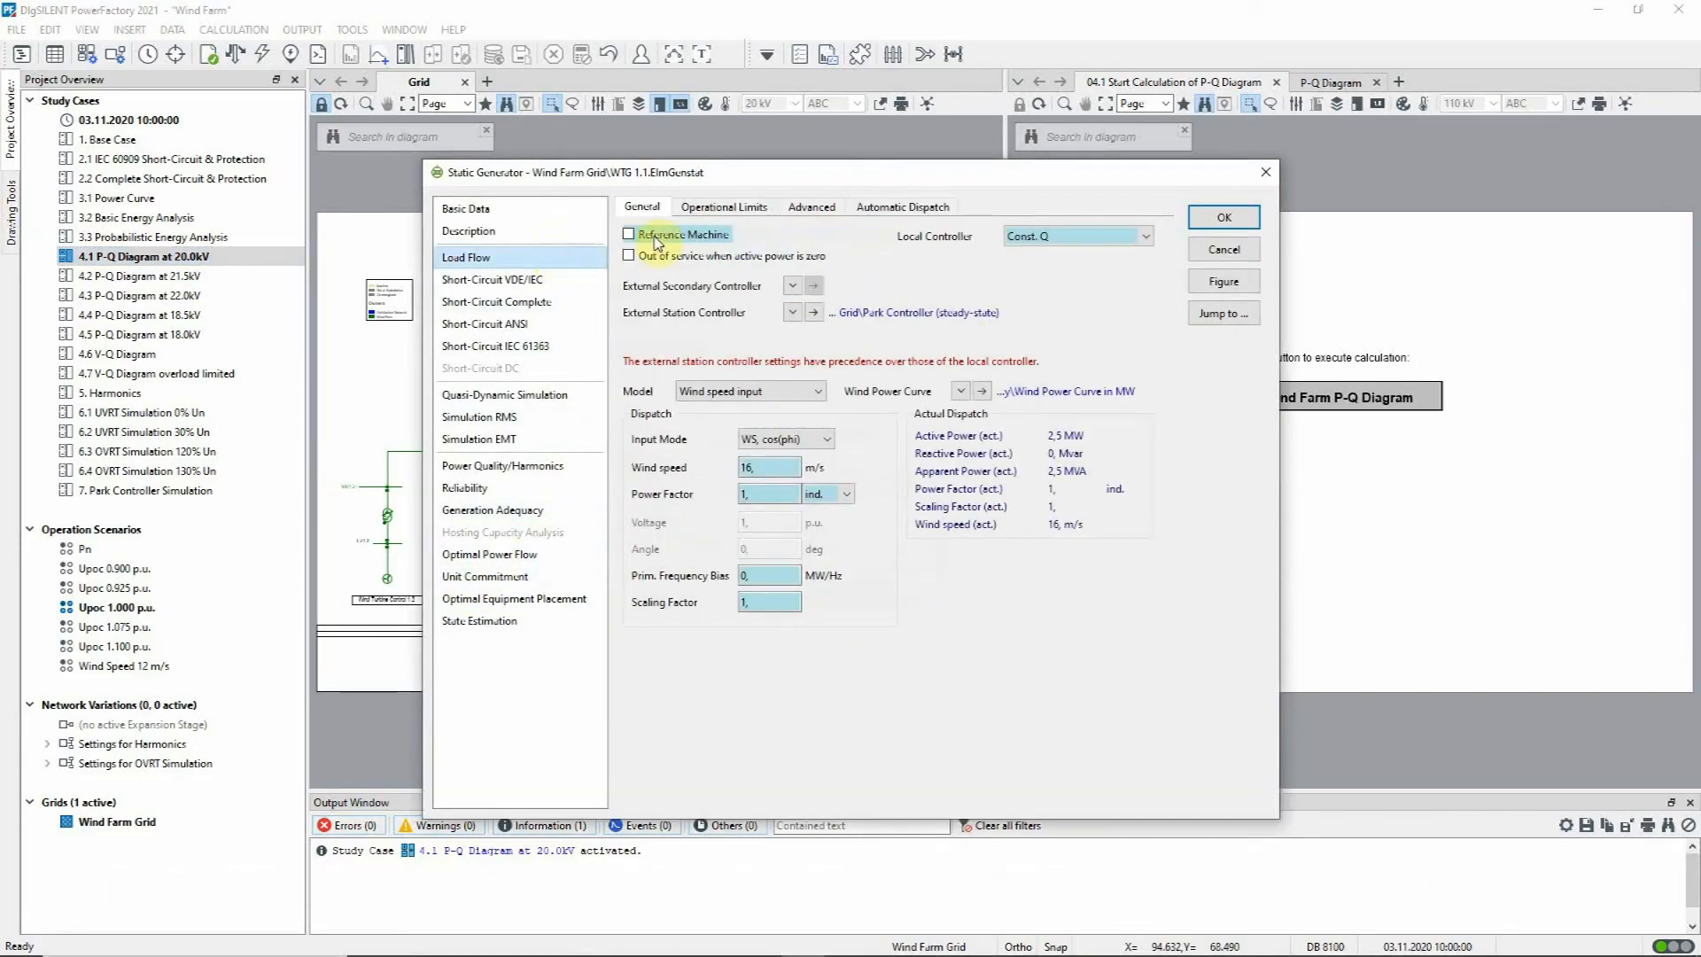
{"action": "left_click", "coordinate": [743, 209]}
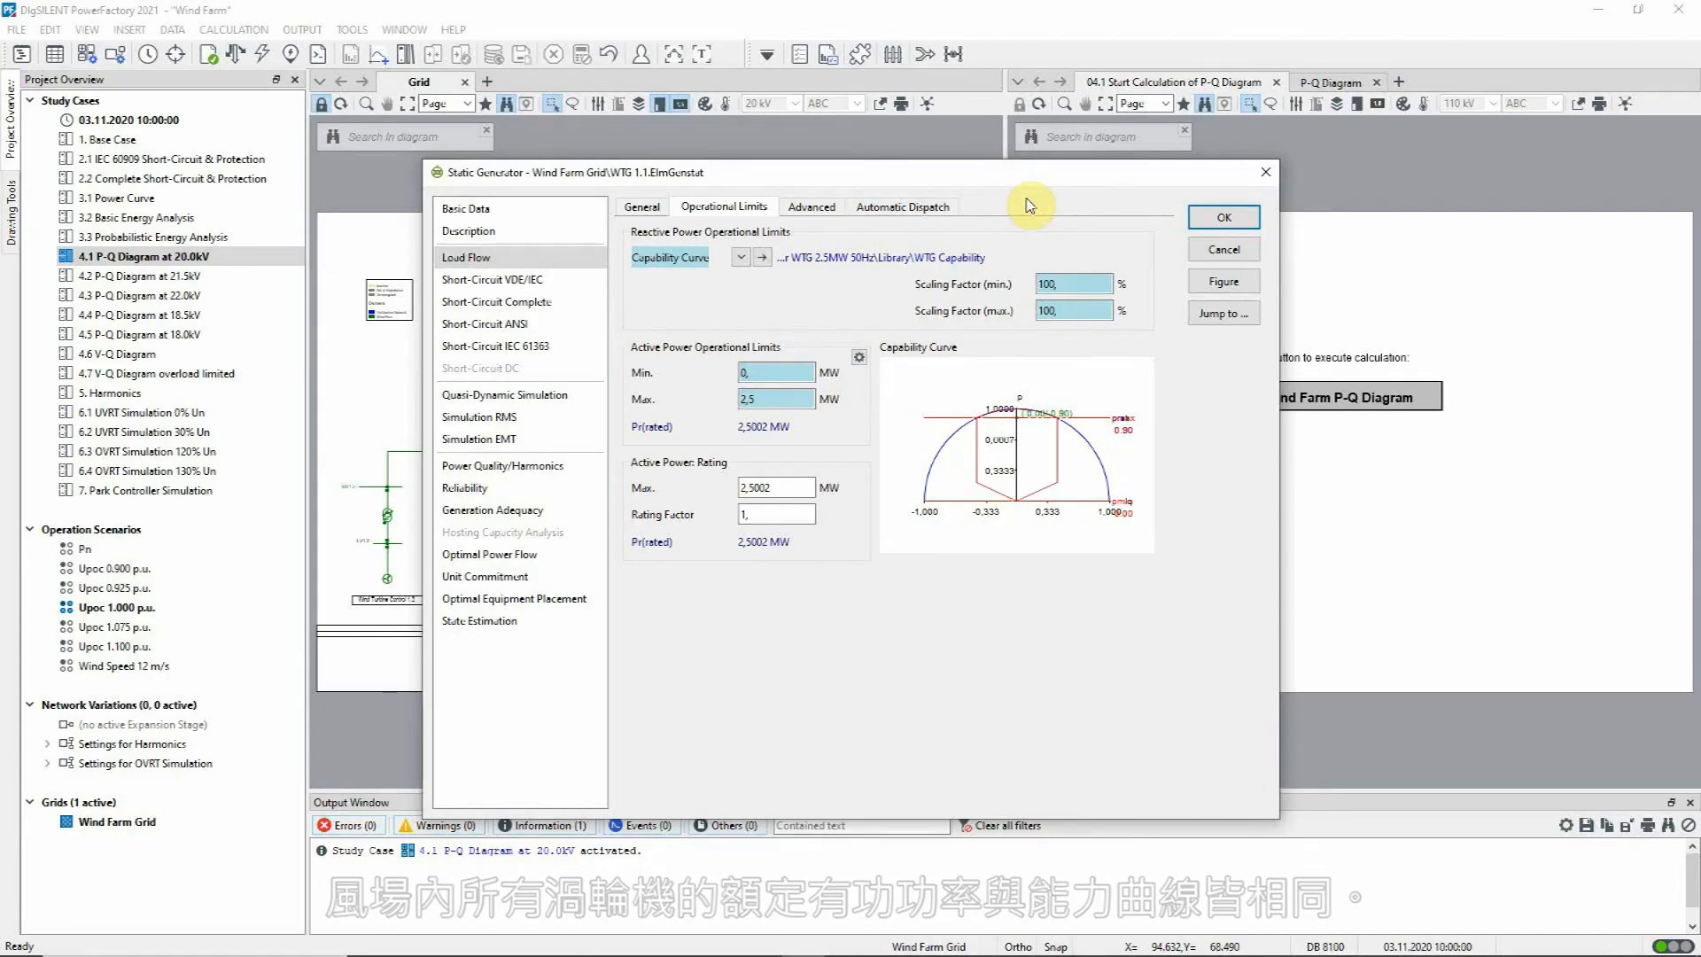
Step: Examine the WTG Capability curve's reactive power matrices and its voltage and P-setpoint configuration, closing the turbine without changes
{"action": "left_click", "coordinate": [764, 259]}
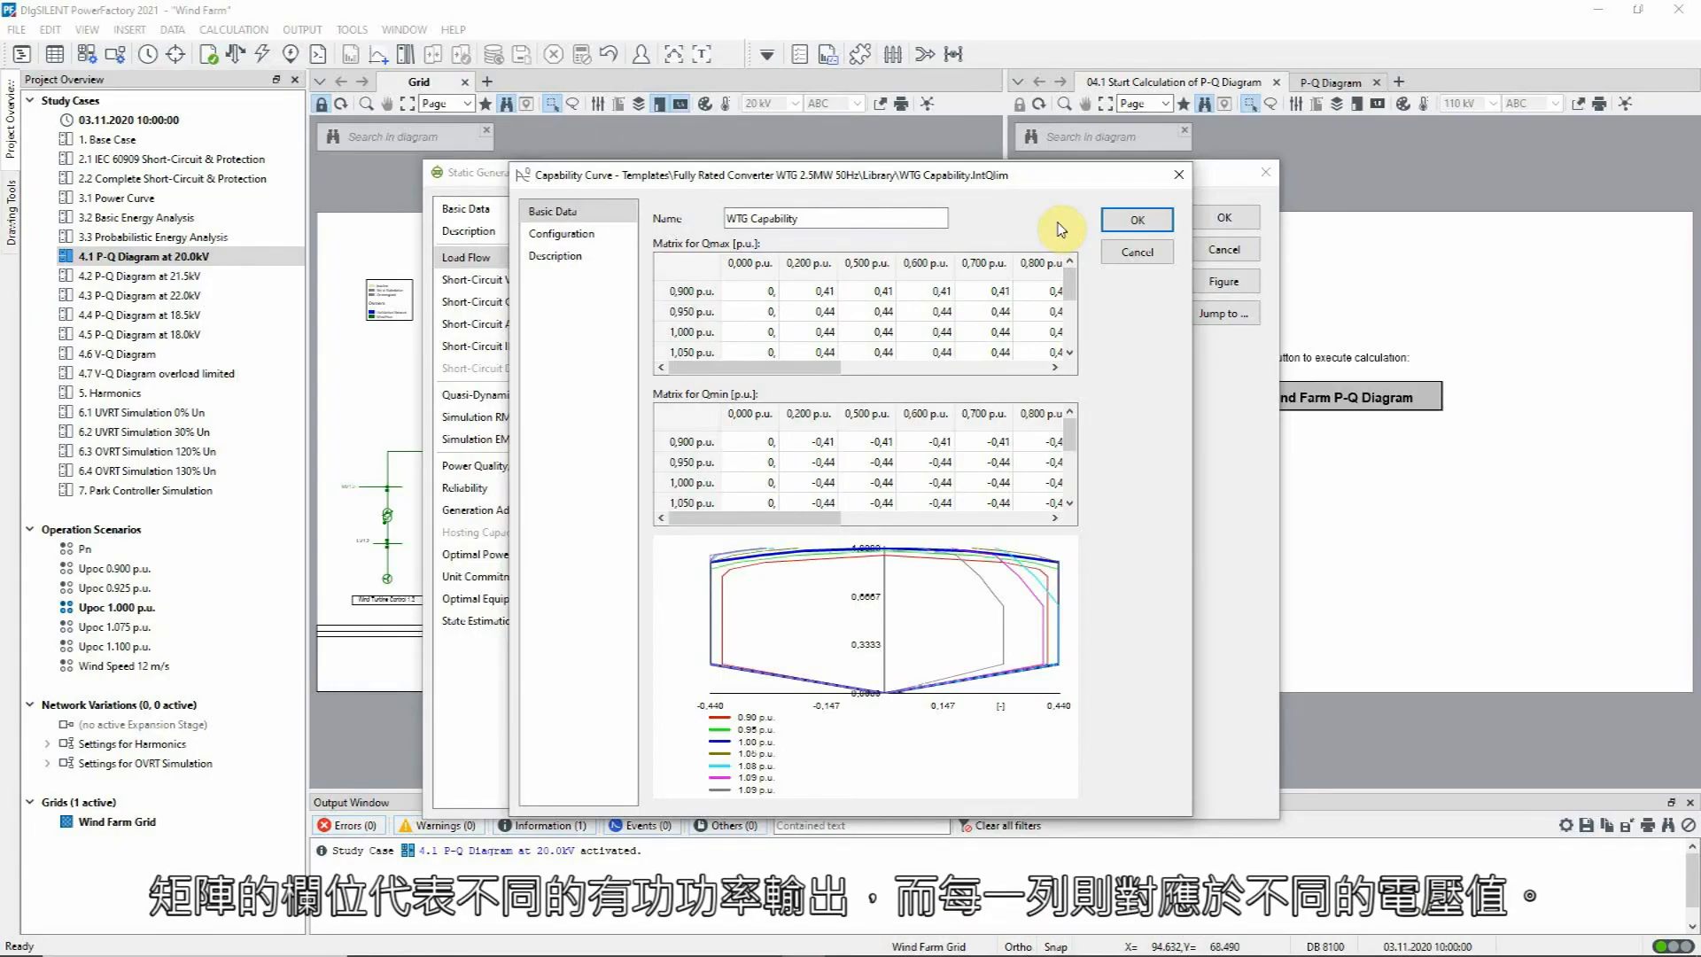
{"action": "left_click_drag", "start_coordinate": [1066, 297], "coordinate": [1067, 329]}
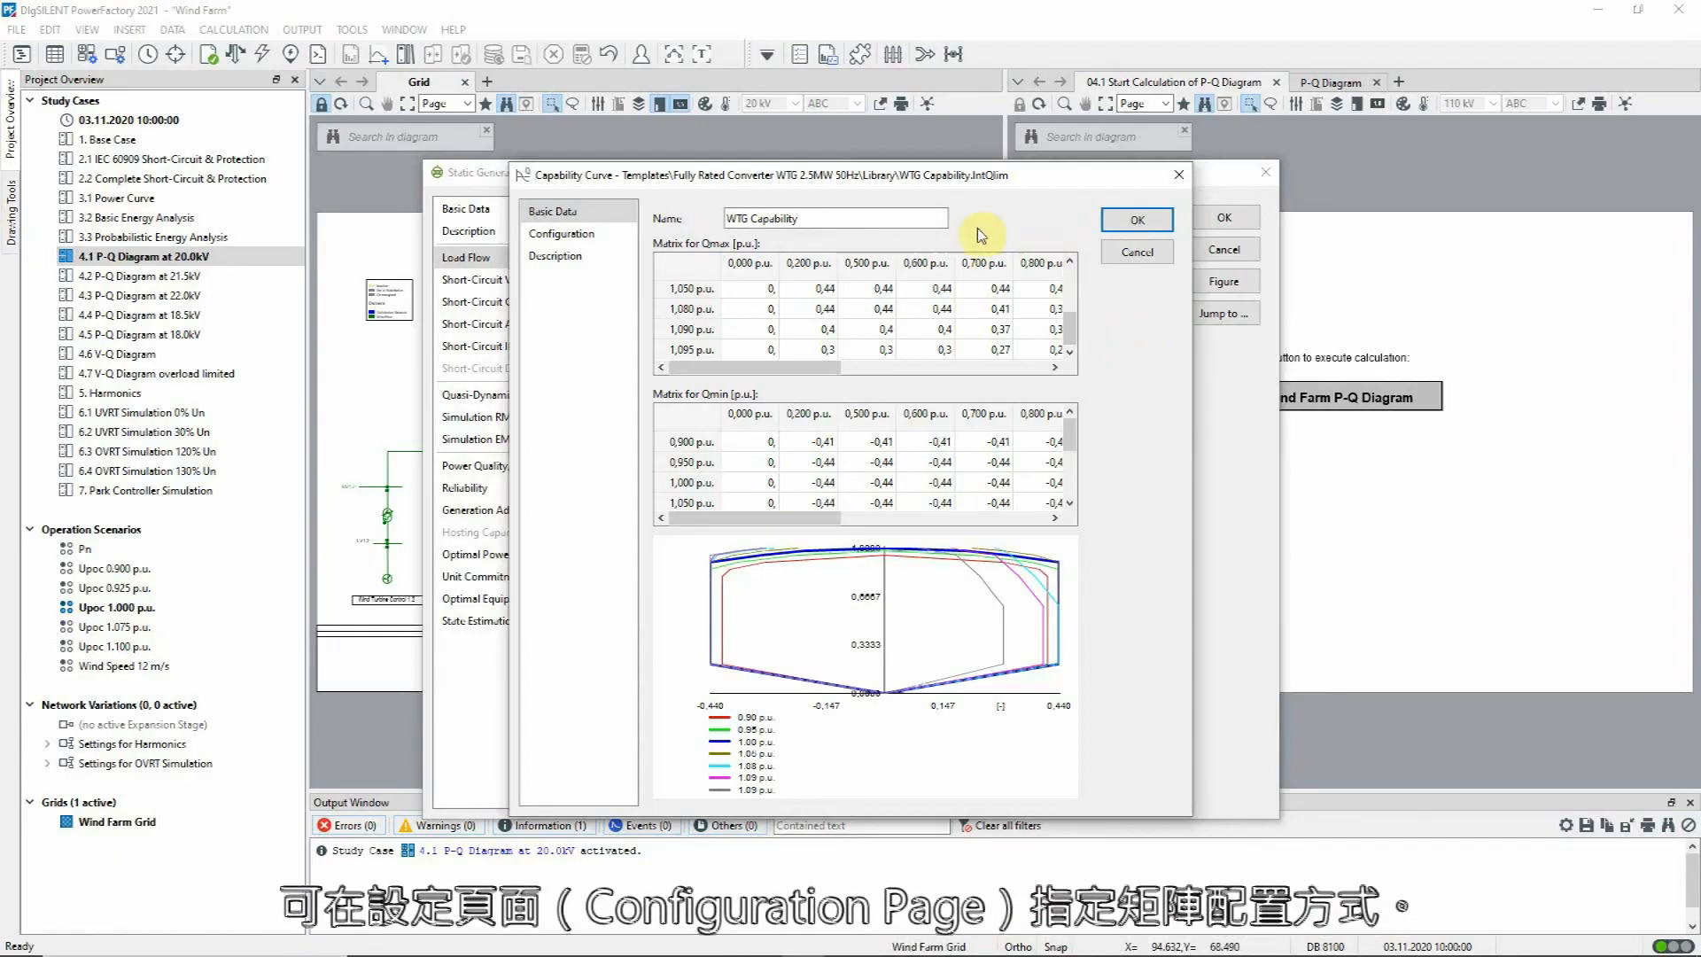
{"action": "left_click", "coordinate": [603, 234]}
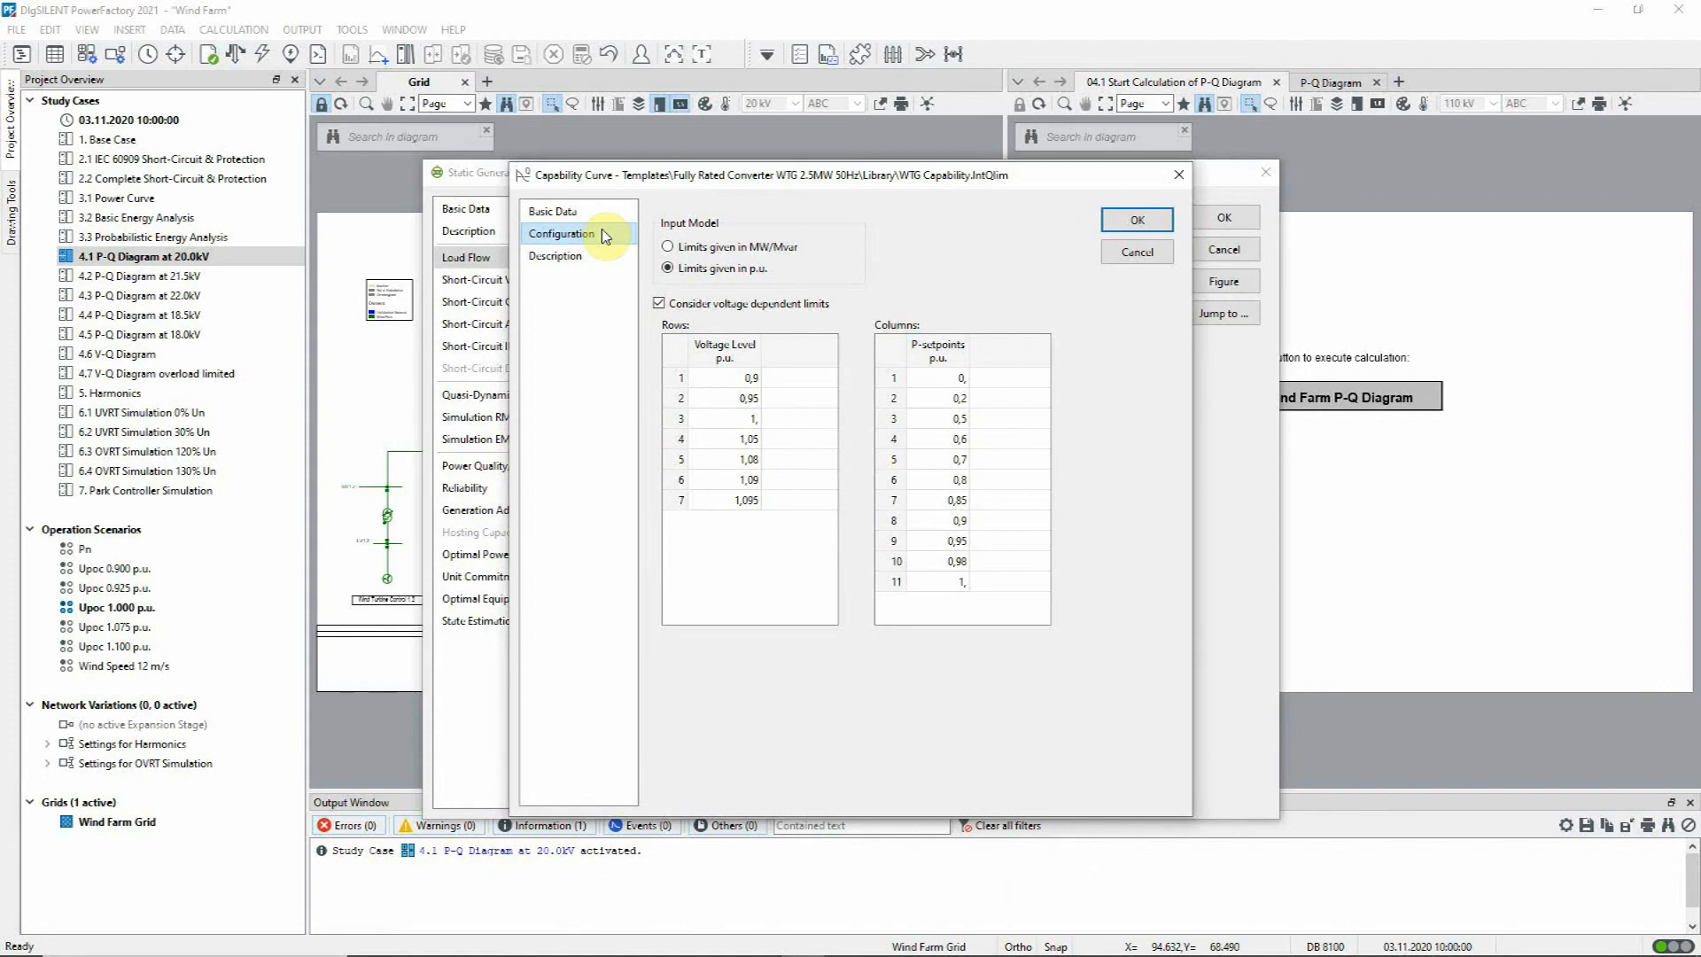
{"action": "left_click", "coordinate": [586, 215]}
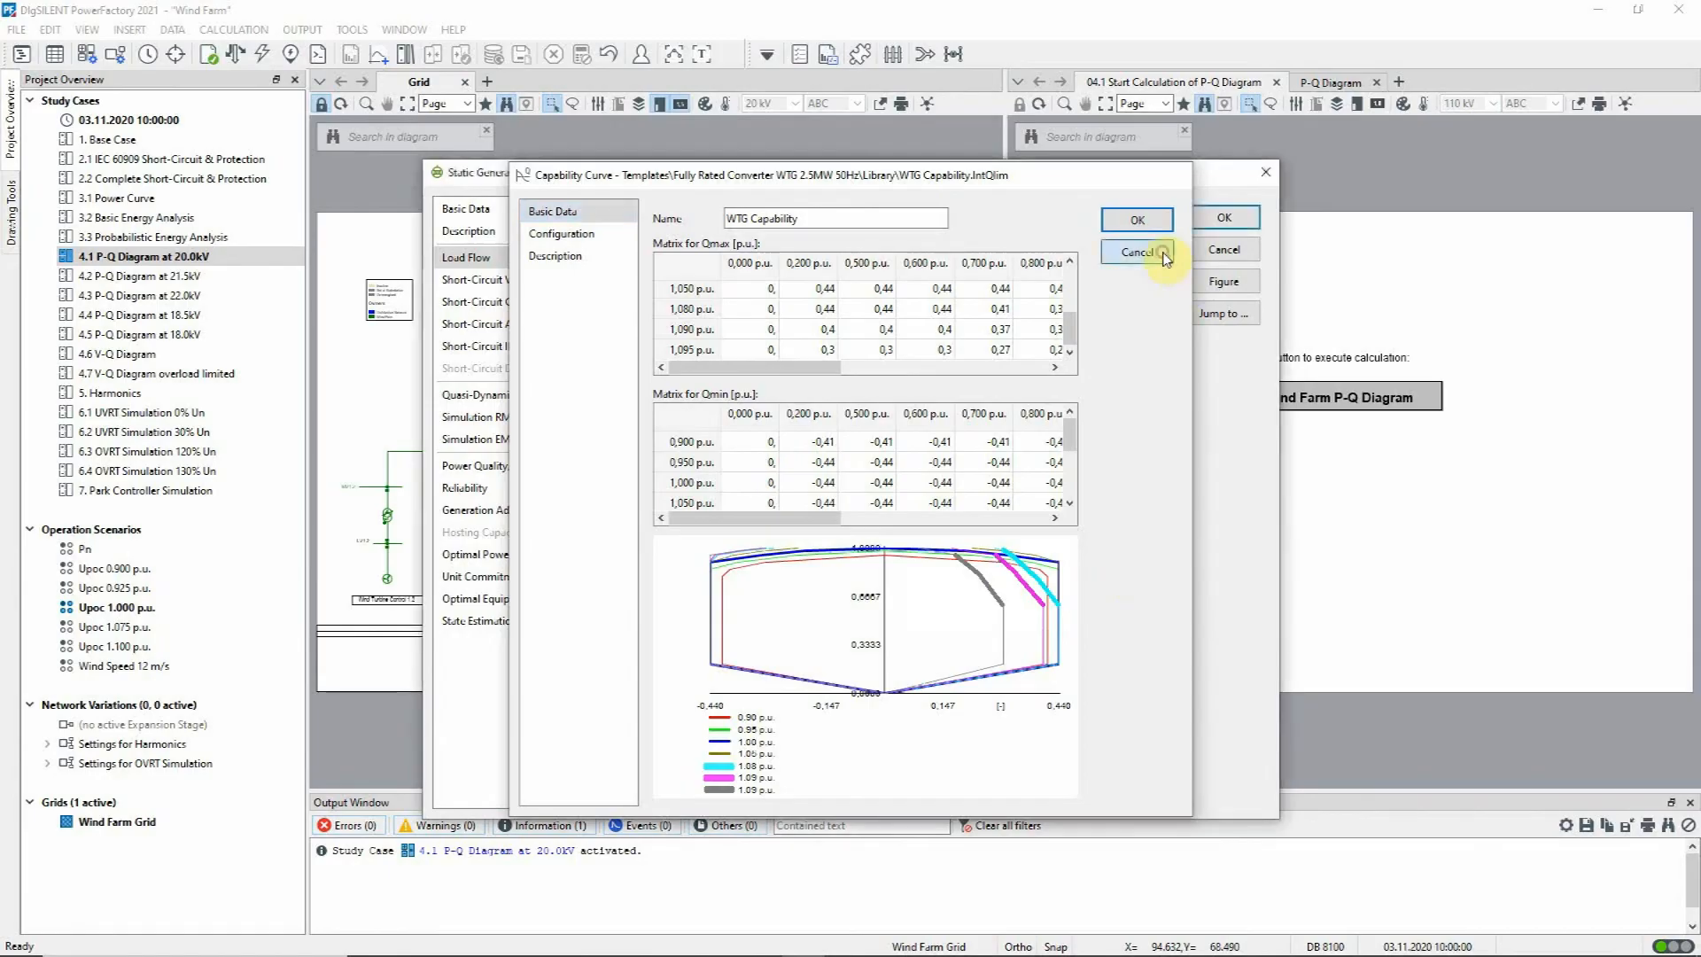
{"action": "left_click", "coordinate": [1137, 220]}
{"action": "left_click", "coordinate": [1222, 251]}
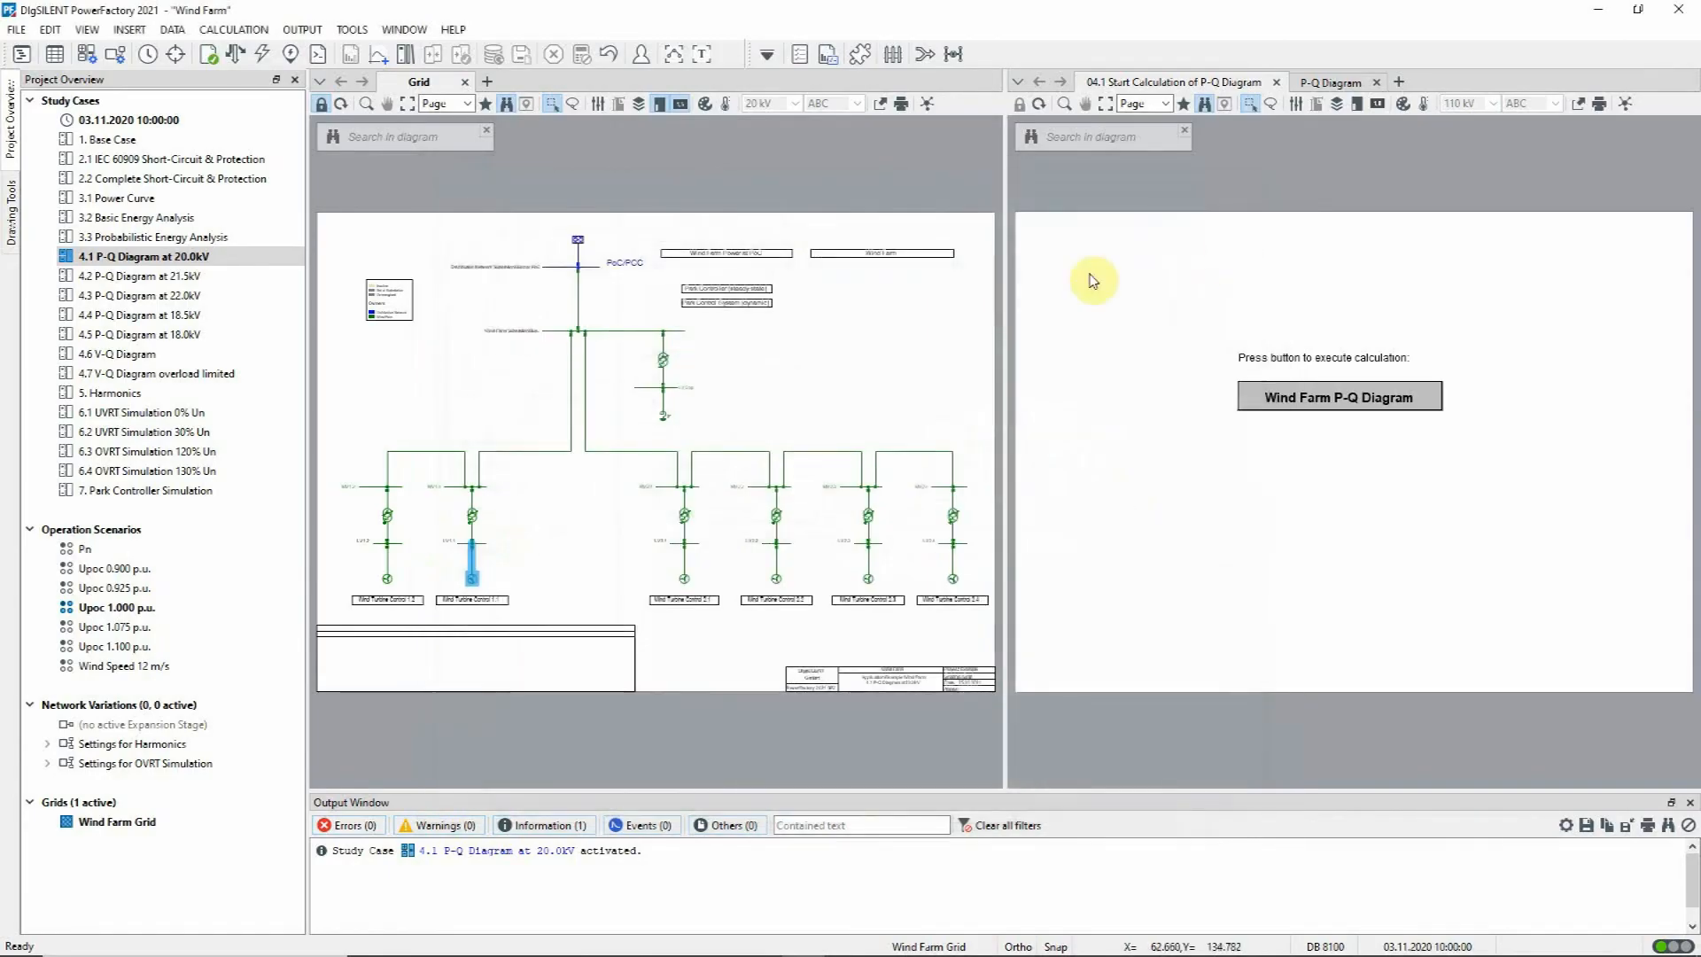
Step: Check the nominal voltage of the PoC busbar and the load flow voltage setpoint of the external grid
{"action": "double_click", "coordinate": [579, 266]}
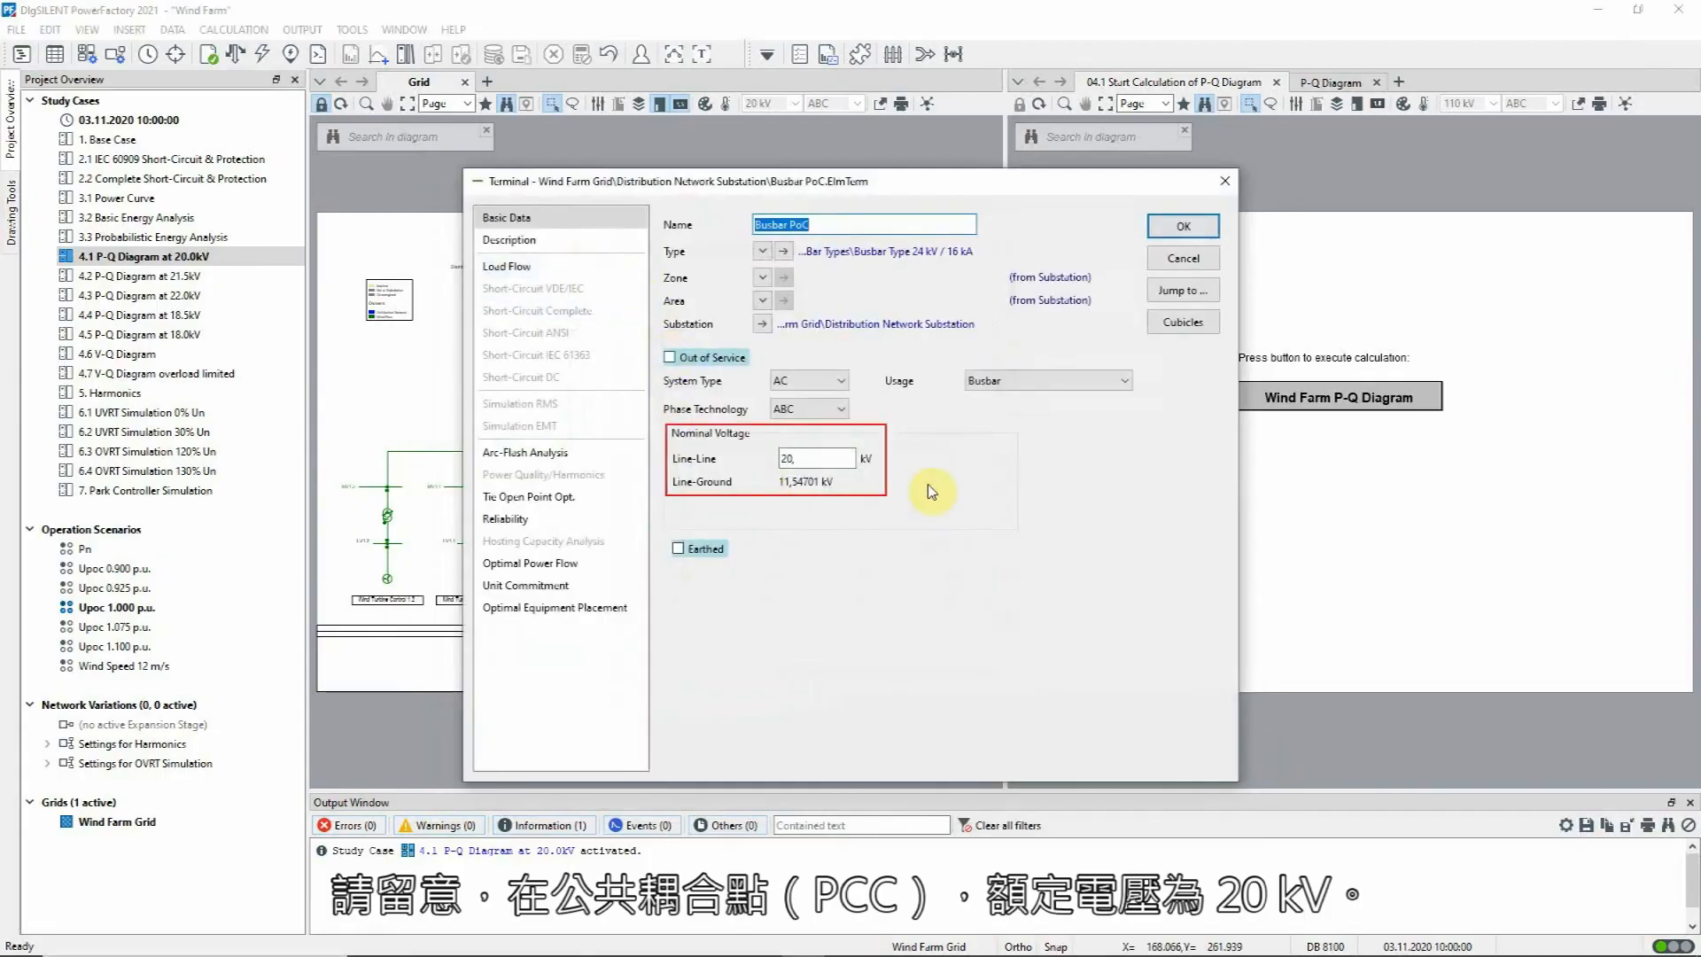
{"action": "left_click", "coordinate": [1179, 259]}
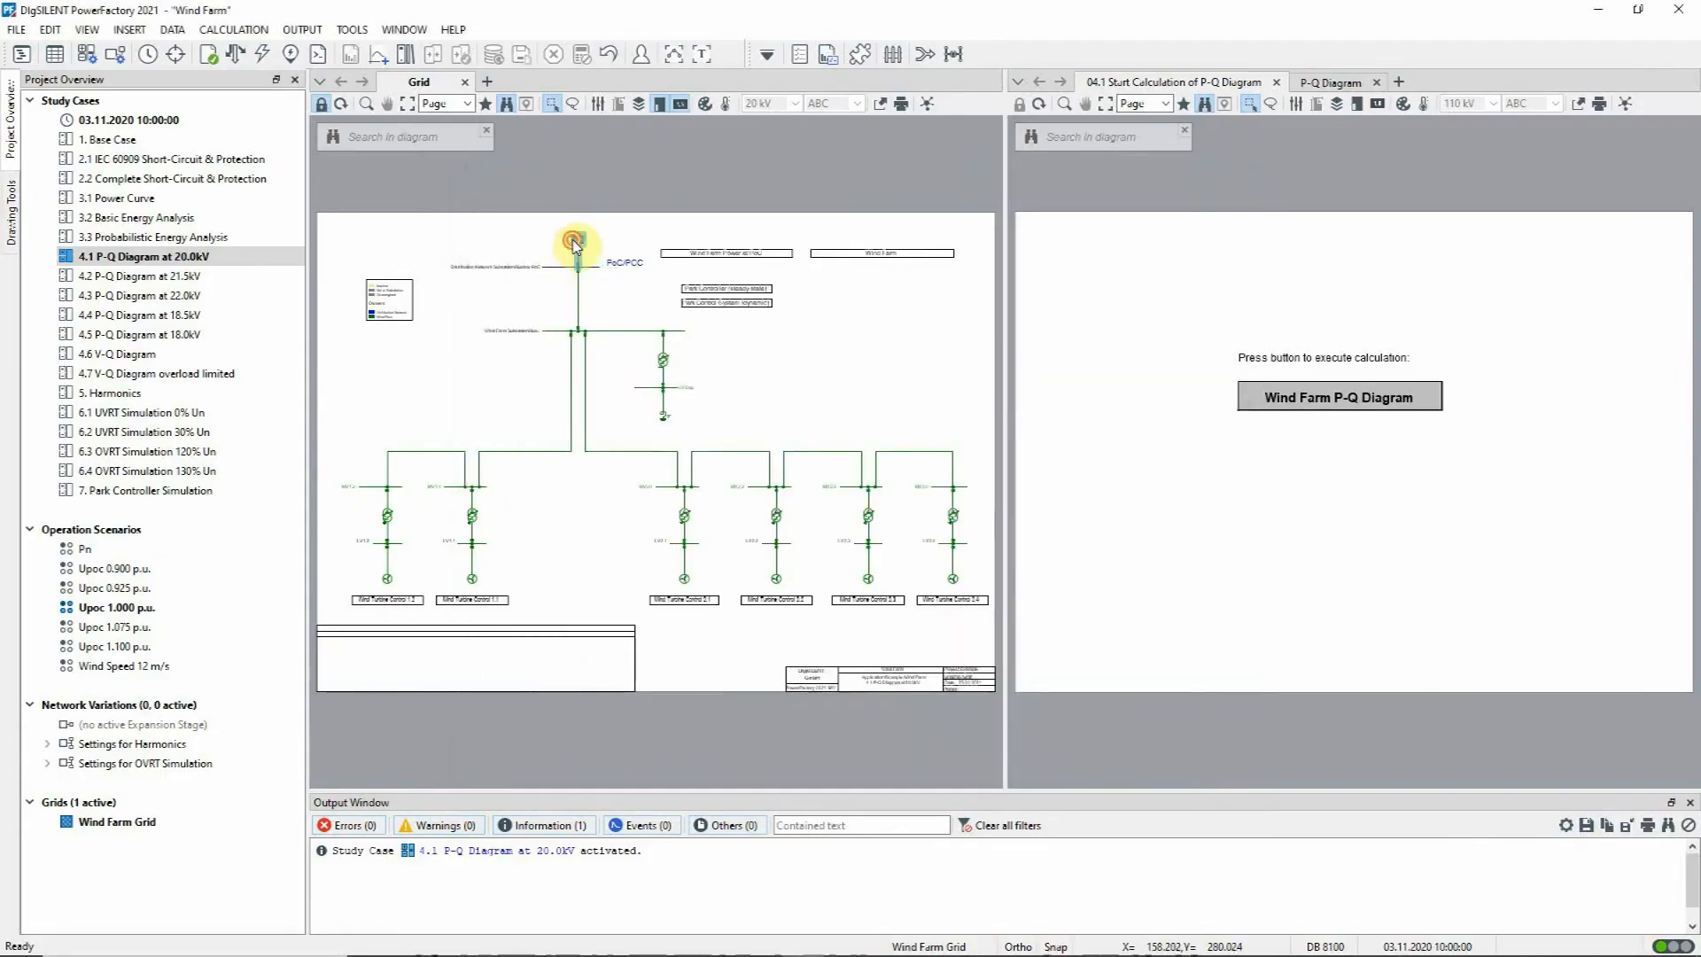
{"action": "double_click", "coordinate": [574, 241]}
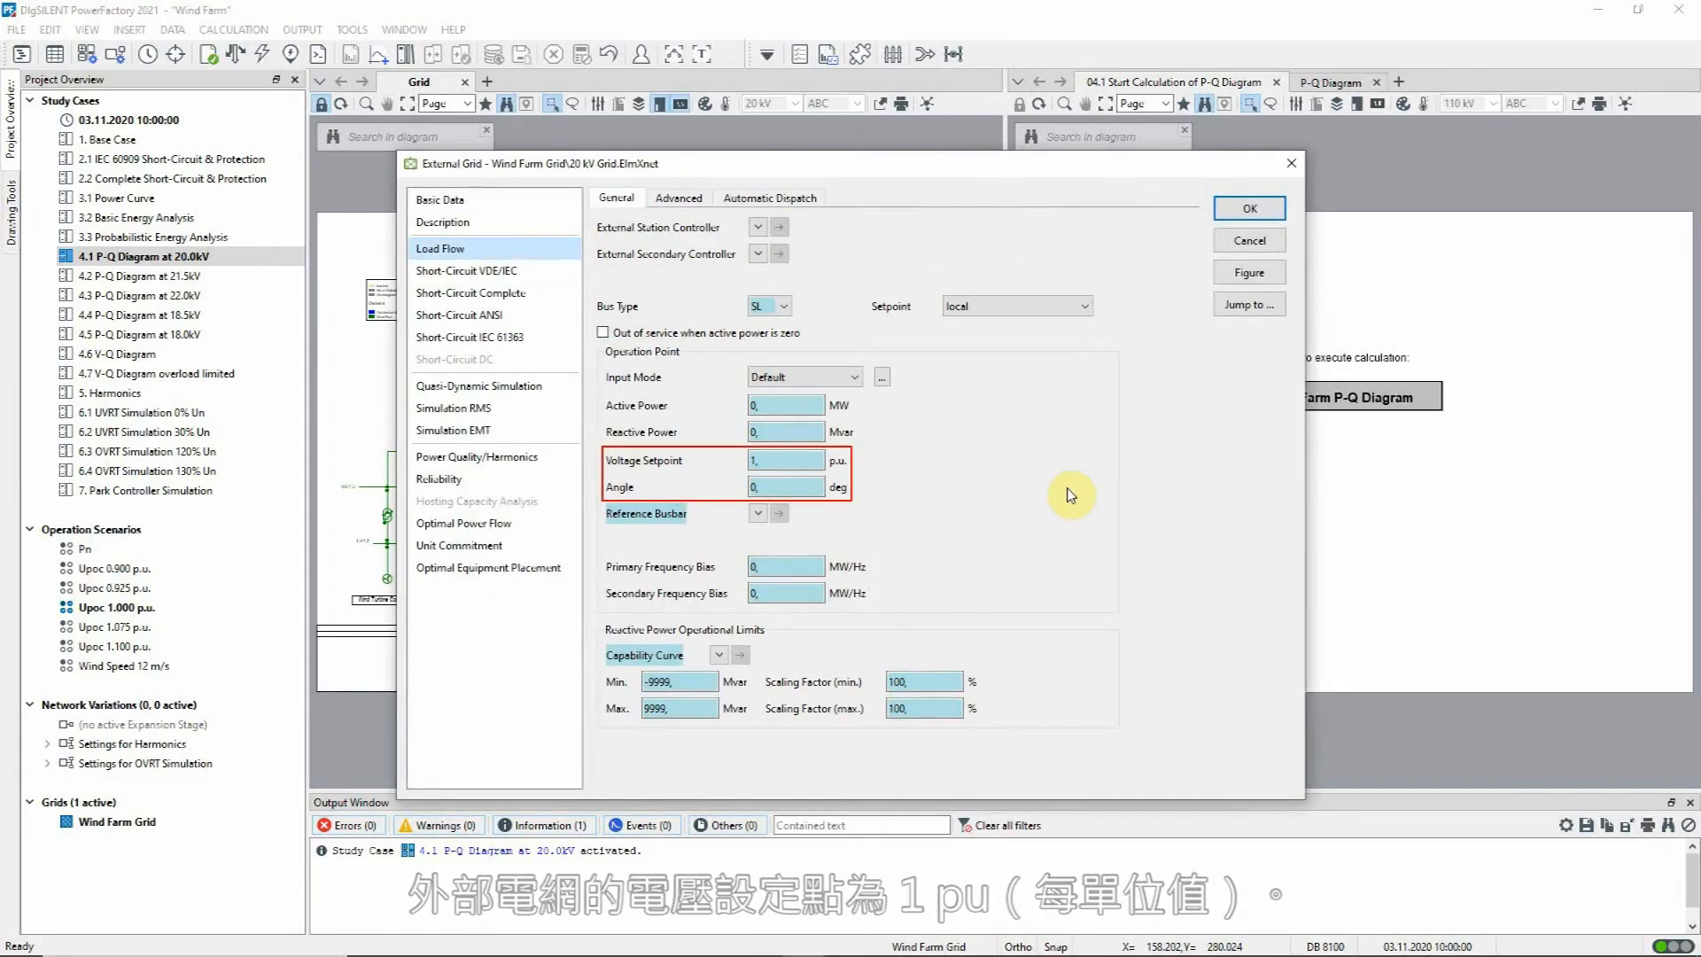
{"action": "left_click", "coordinate": [1248, 242]}
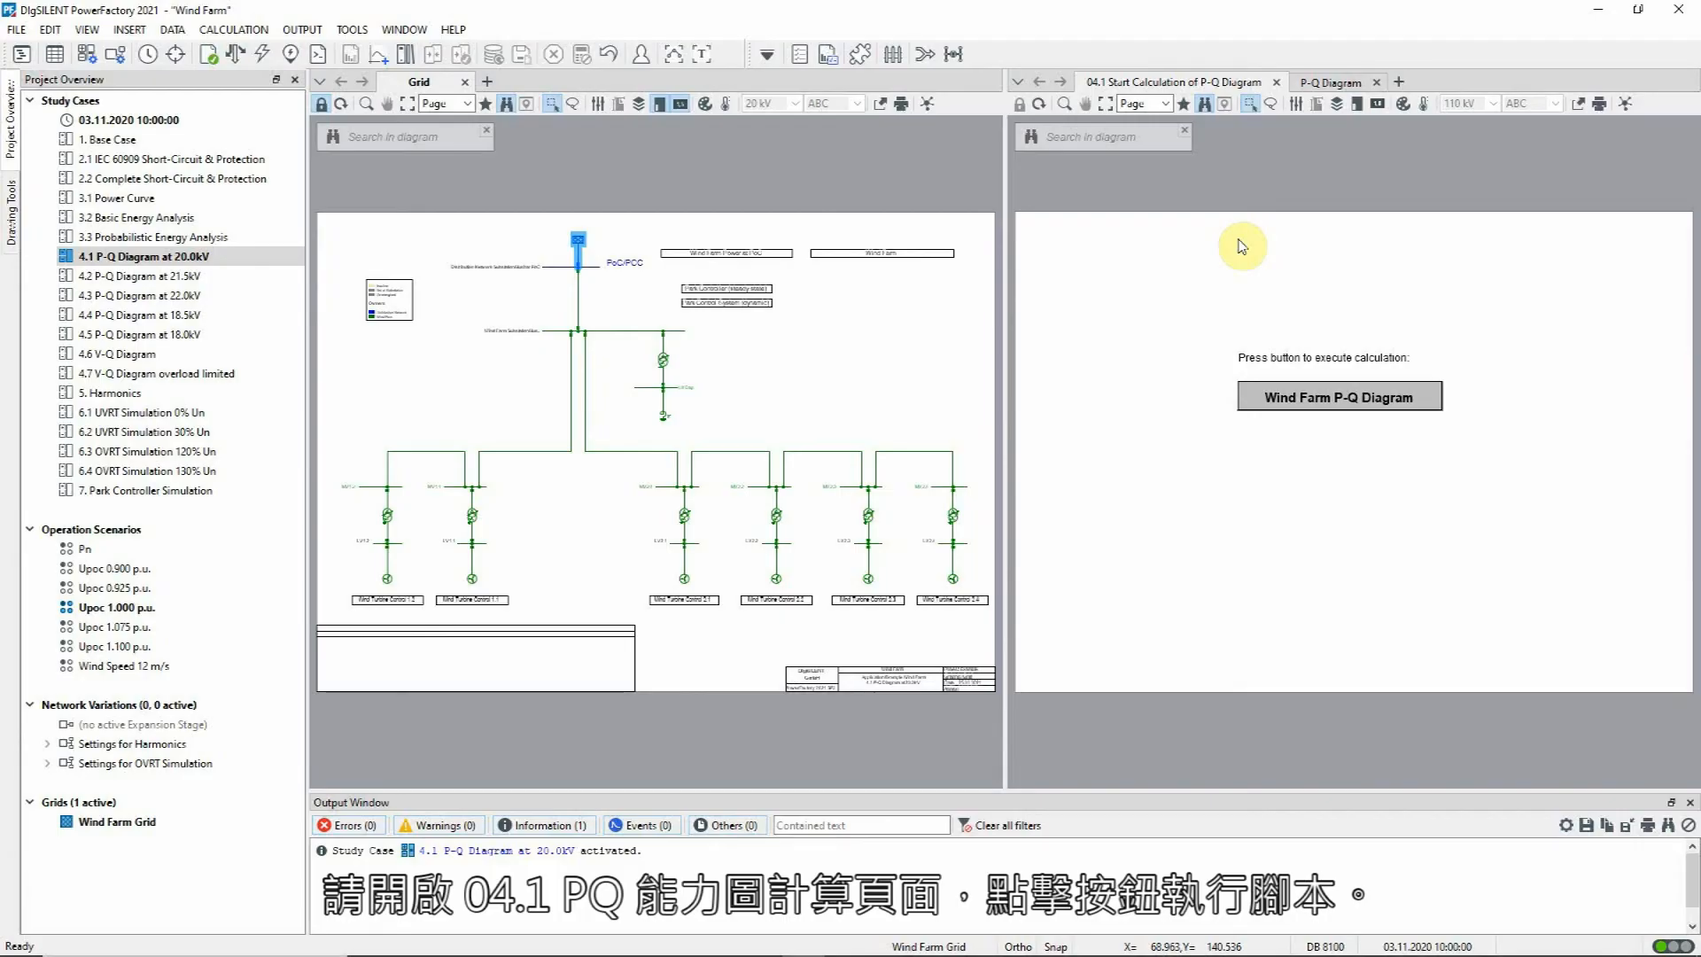
Step: Review the Wind Farm P-Q Diagram script's description and available requirement curves, keep the VDE-AR-N 4110 2018 requirement and execute the script
{"action": "left_click", "coordinate": [1294, 406]}
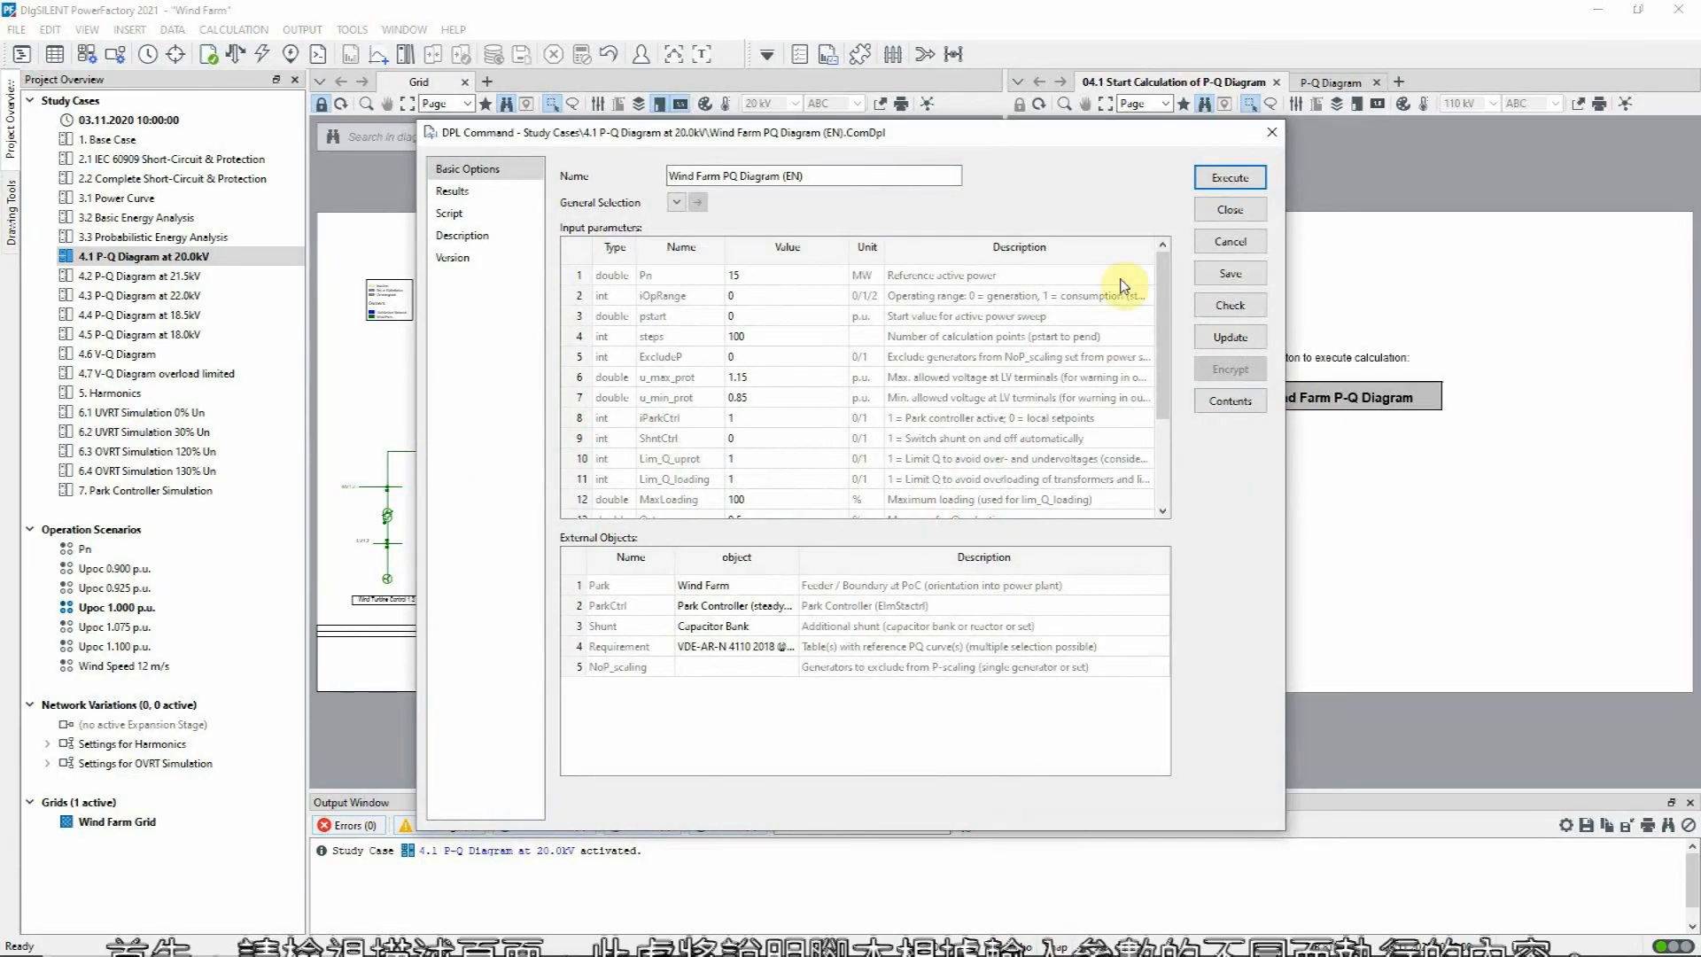
{"action": "left_click", "coordinate": [496, 238]}
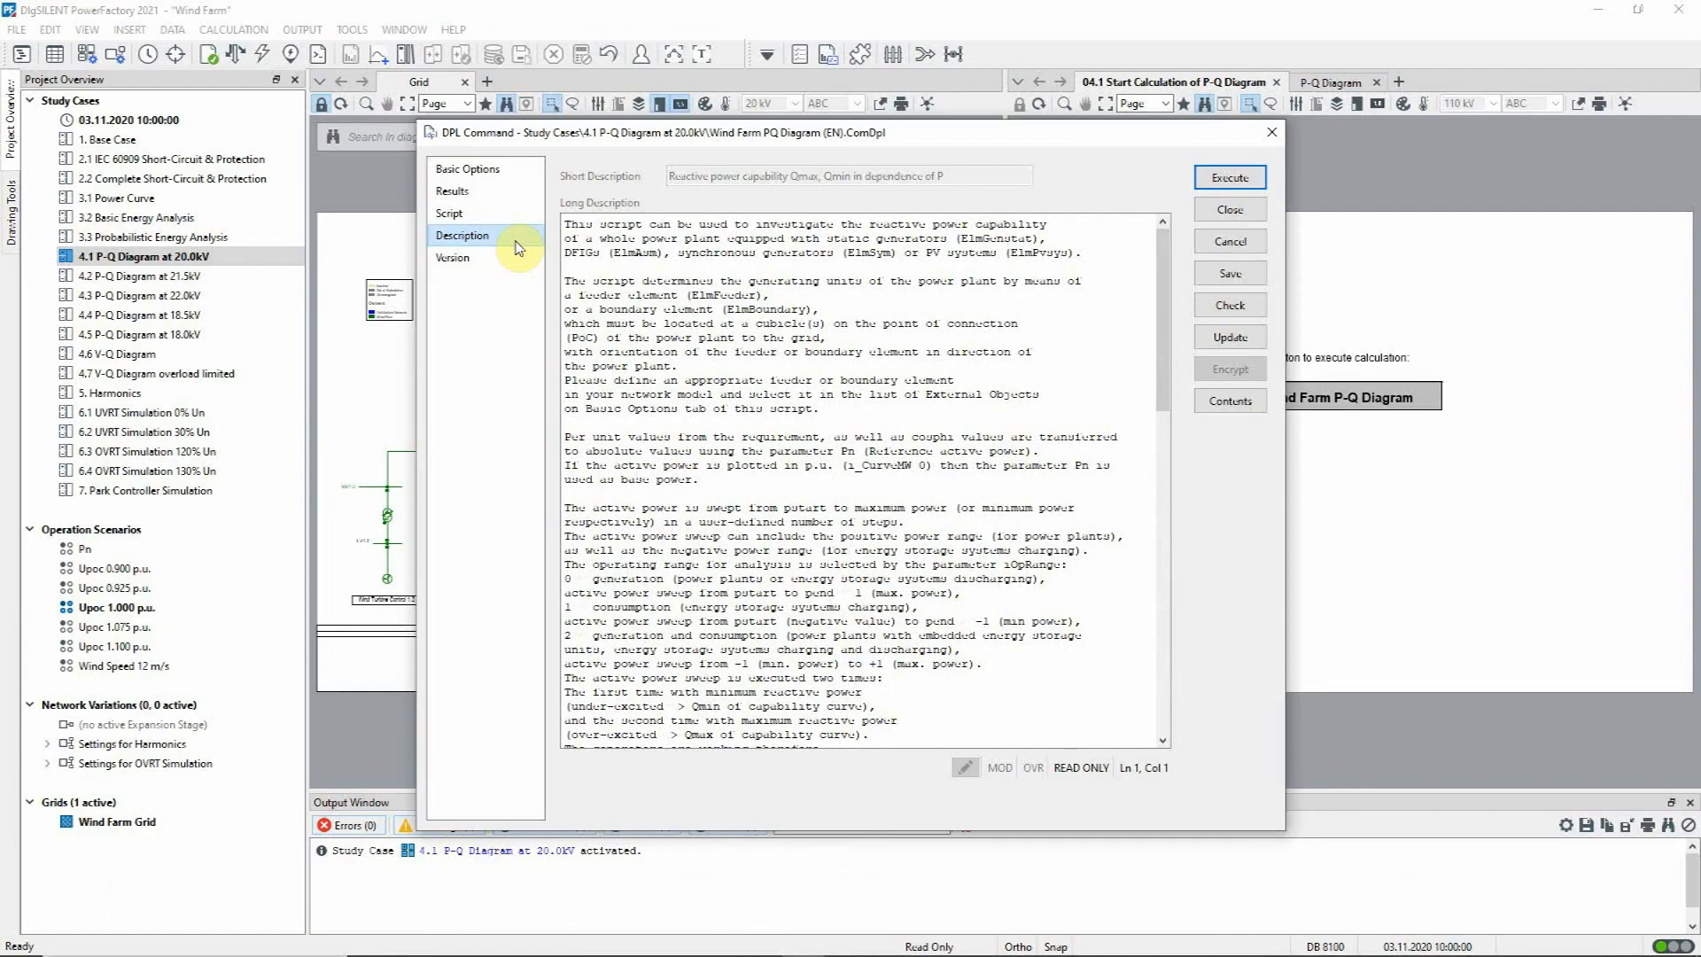
{"action": "left_click", "coordinate": [515, 168]}
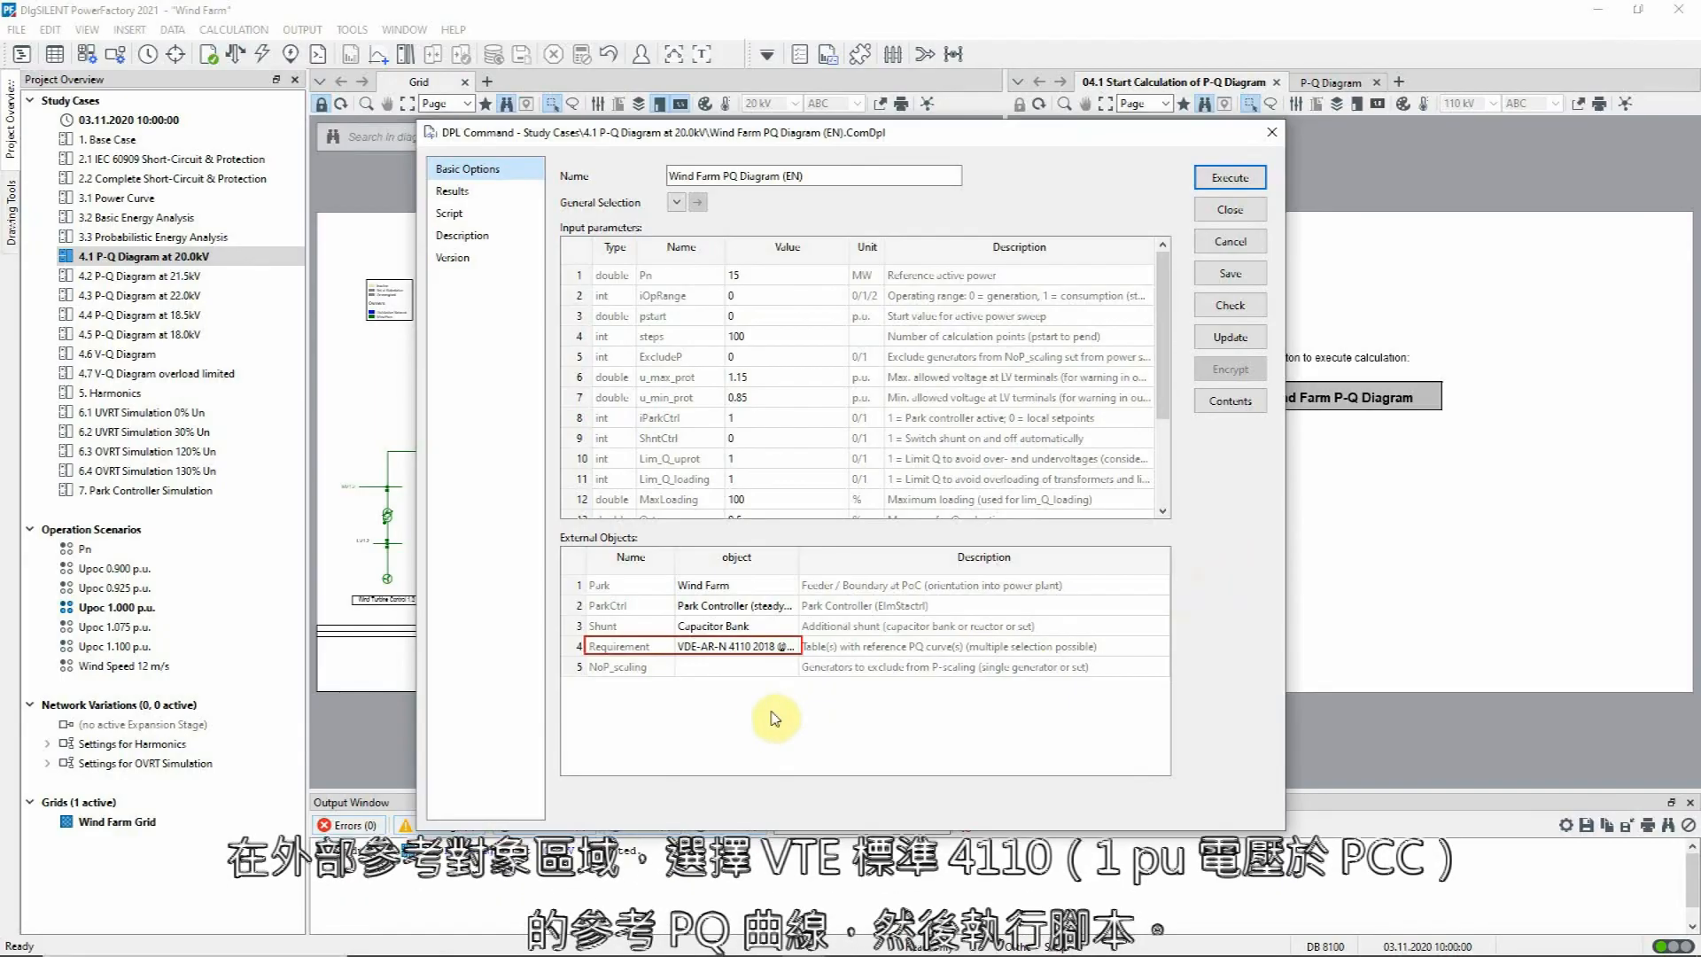
{"action": "double_click", "coordinate": [743, 648]}
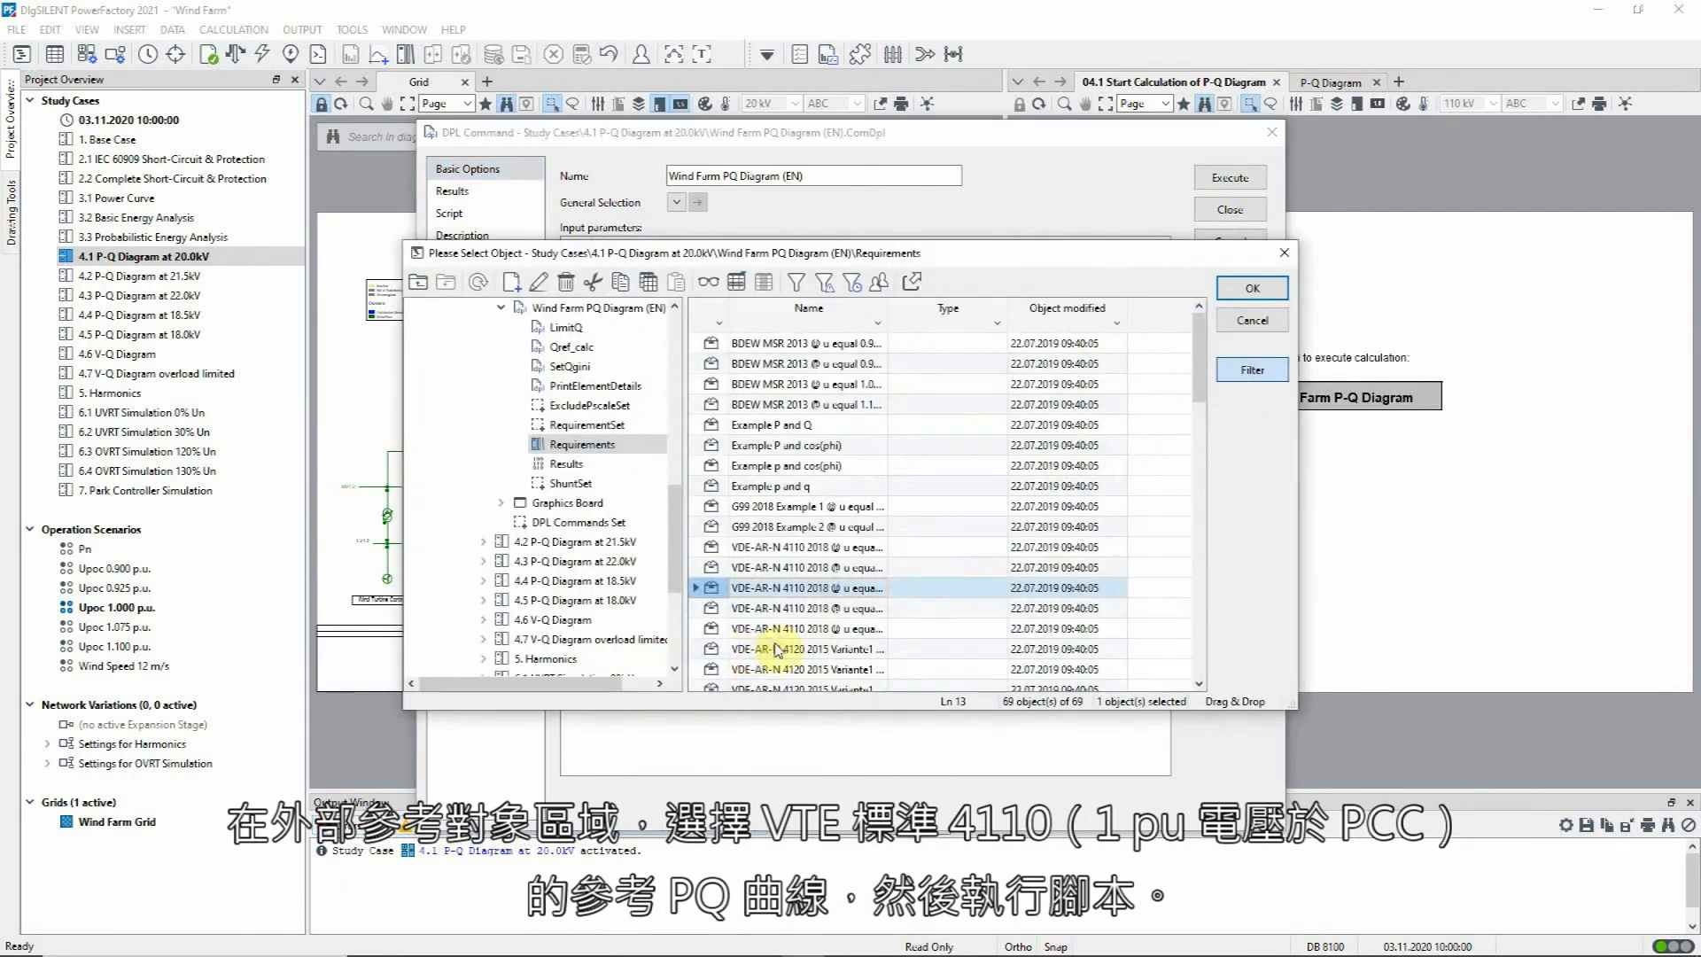
{"action": "left_click", "coordinate": [1234, 321]}
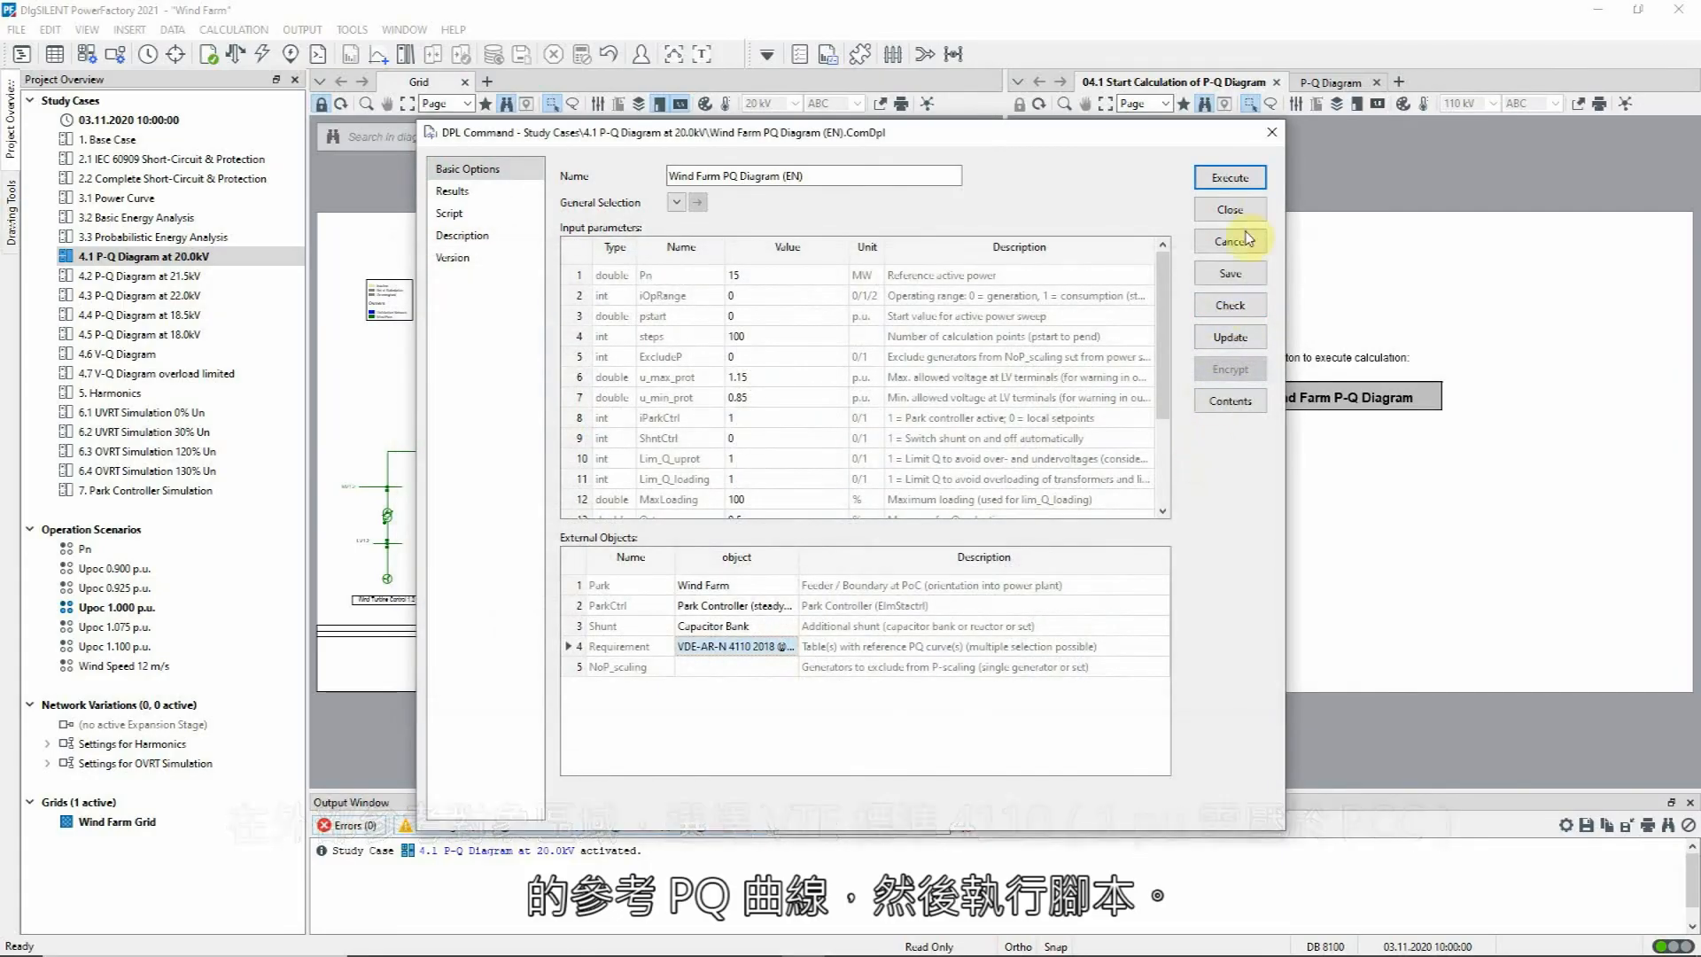
{"action": "left_click", "coordinate": [1230, 178]}
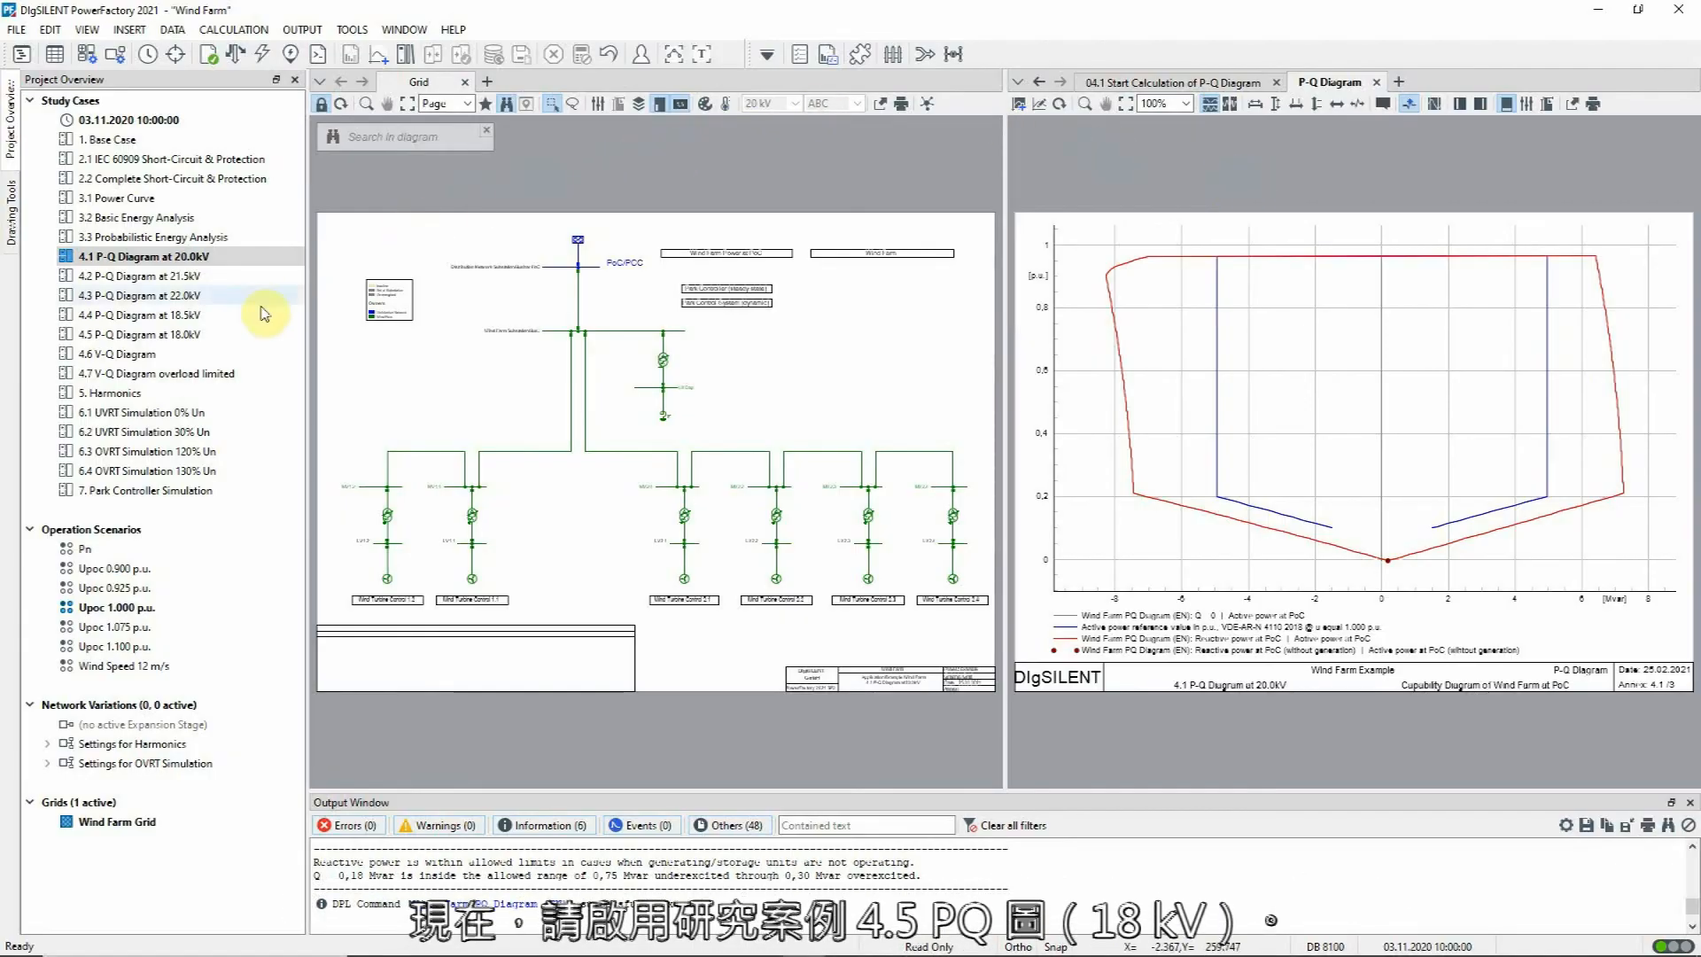
Step: Activate study case 4.5 P-Q Diagram at 18.0kV and check the external grid's load flow voltage setpoint
{"action": "right_click", "coordinate": [213, 342]}
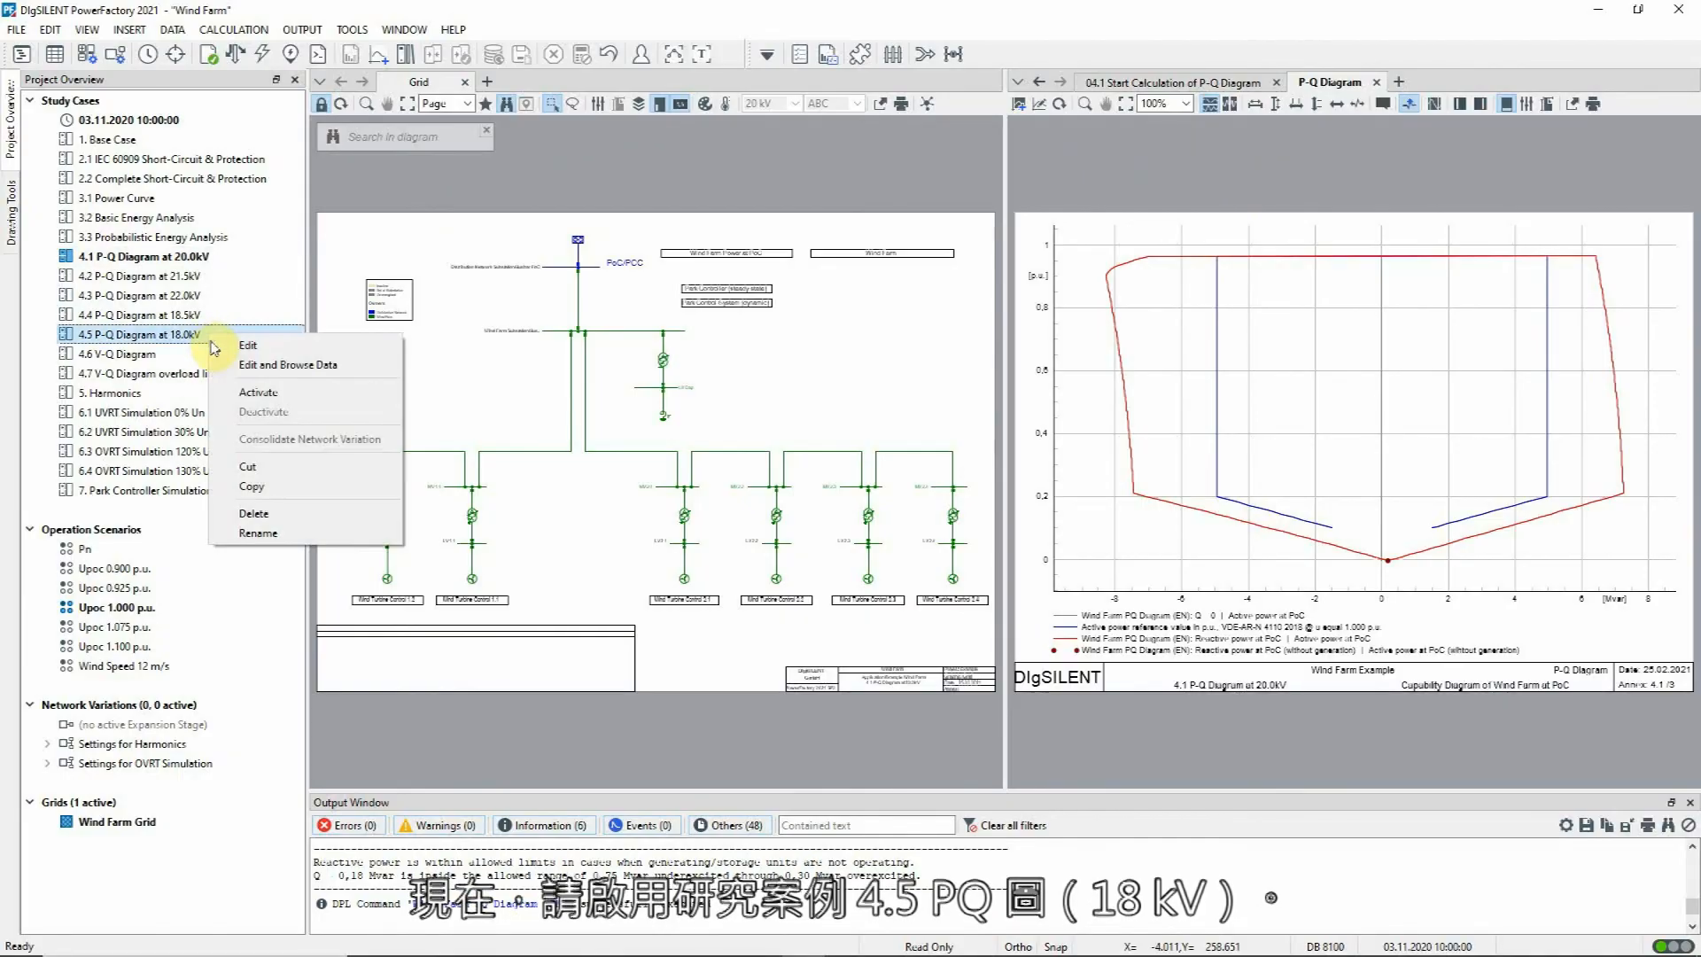
{"action": "left_click", "coordinate": [257, 393]}
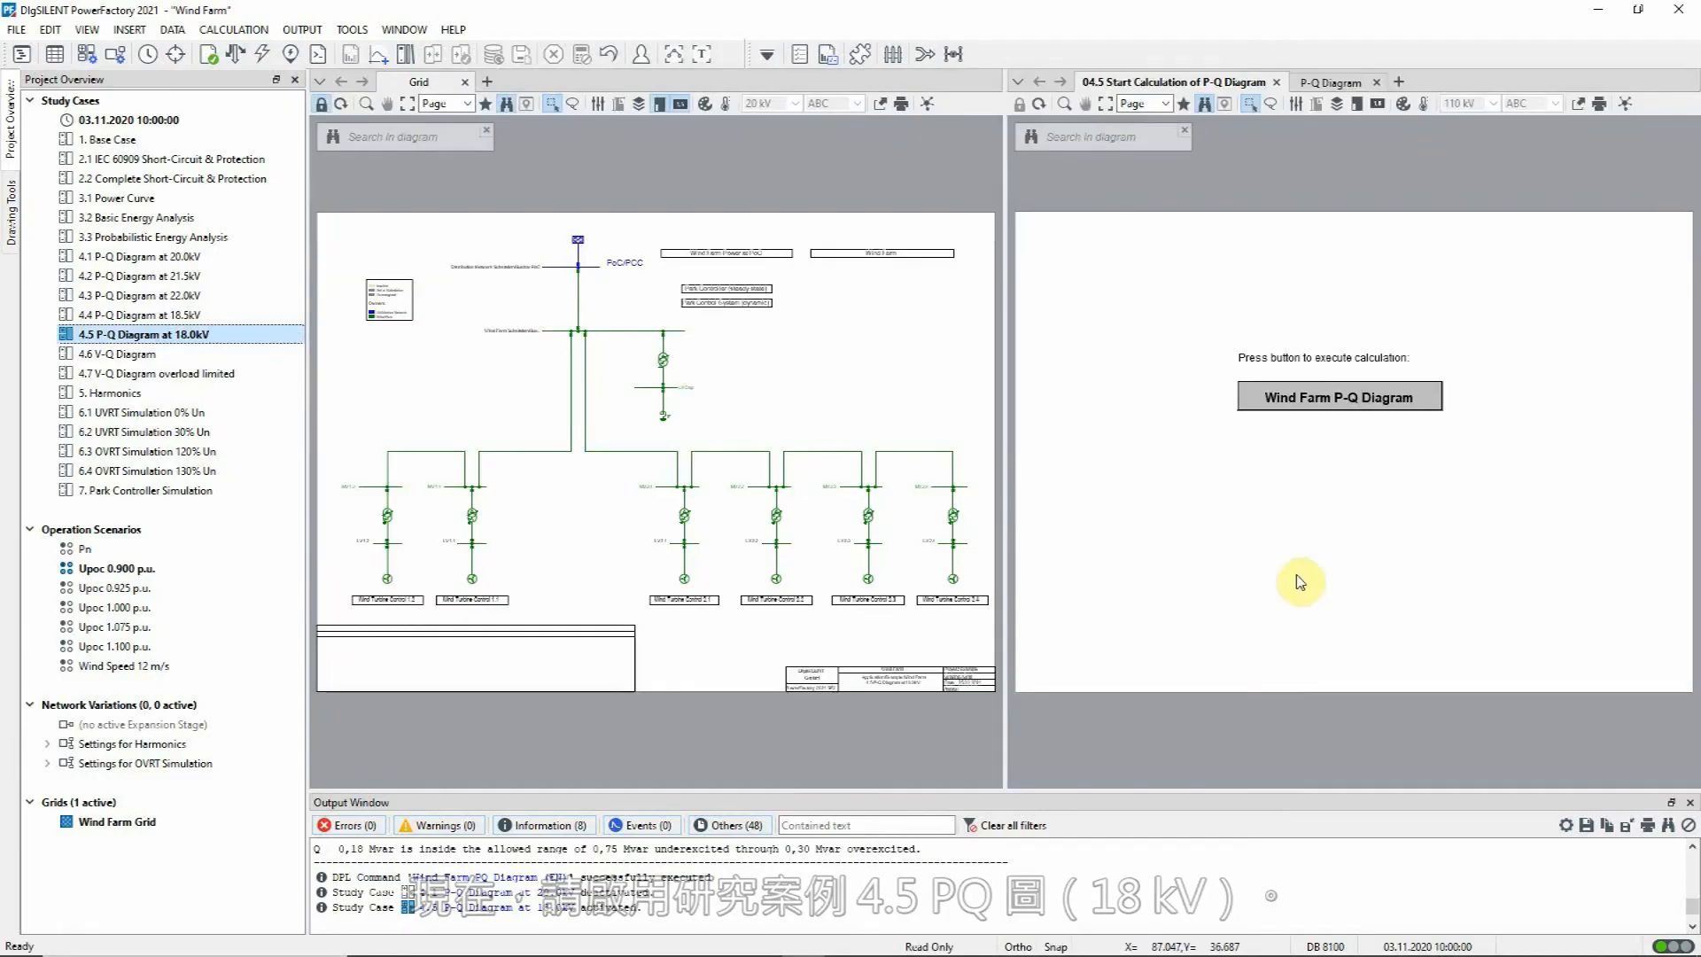
{"action": "double_click", "coordinate": [580, 246]}
{"action": "left_click", "coordinate": [547, 253]}
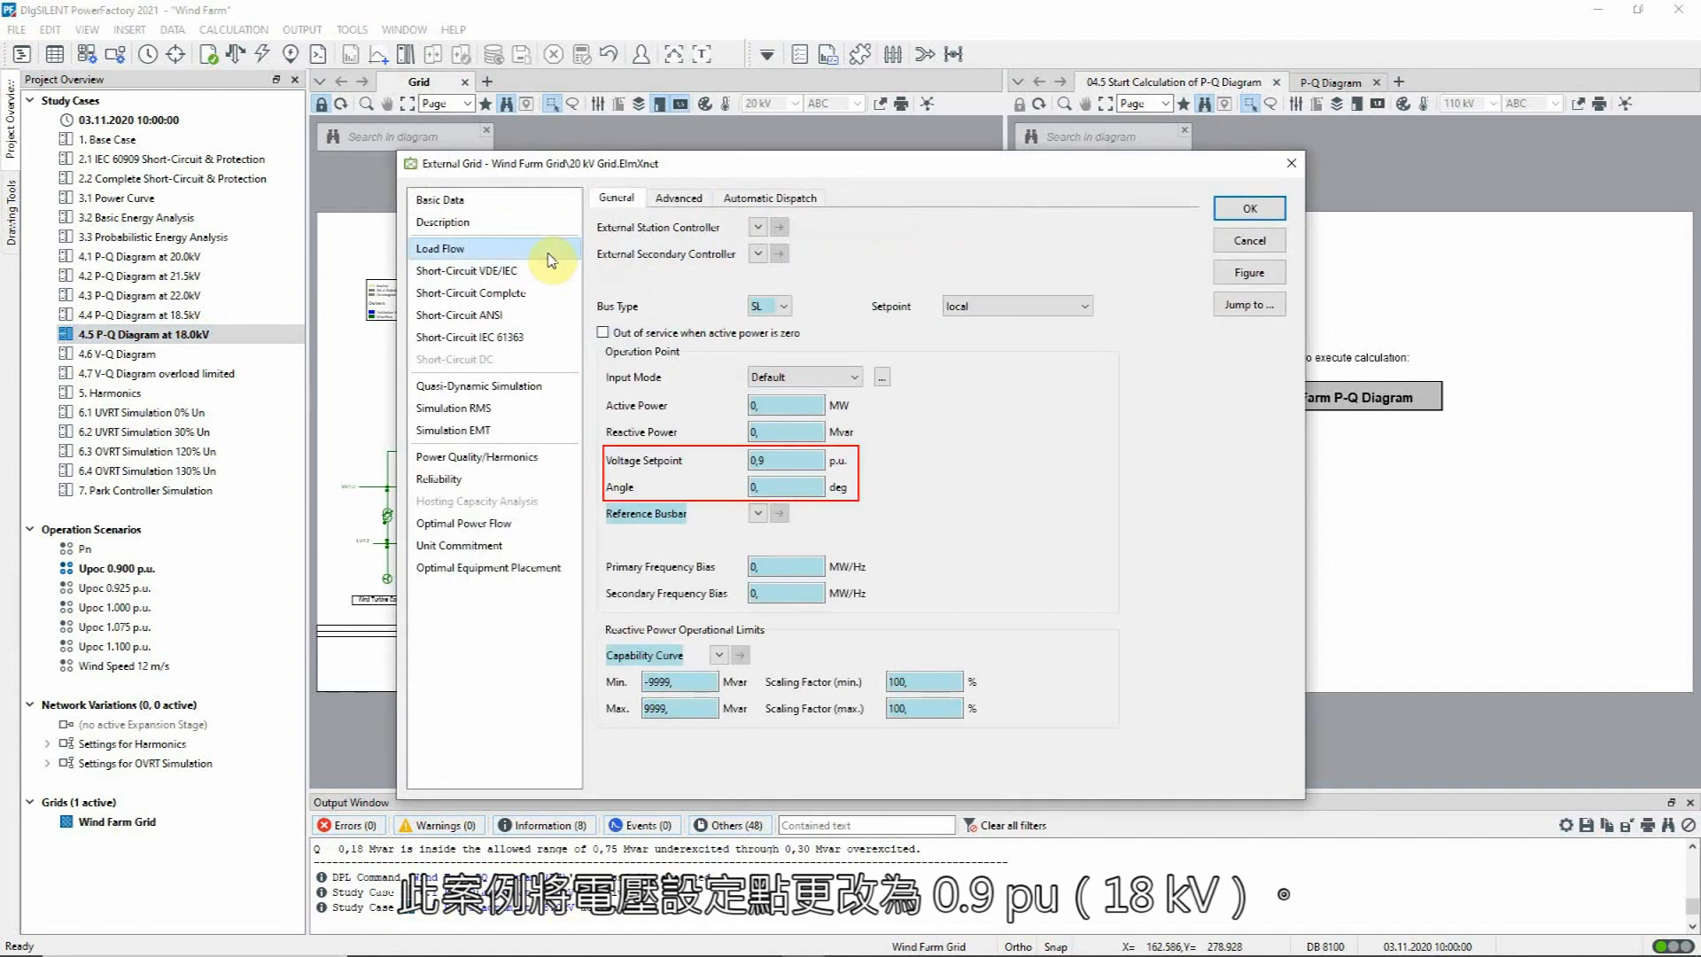
{"action": "left_click", "coordinate": [1247, 252]}
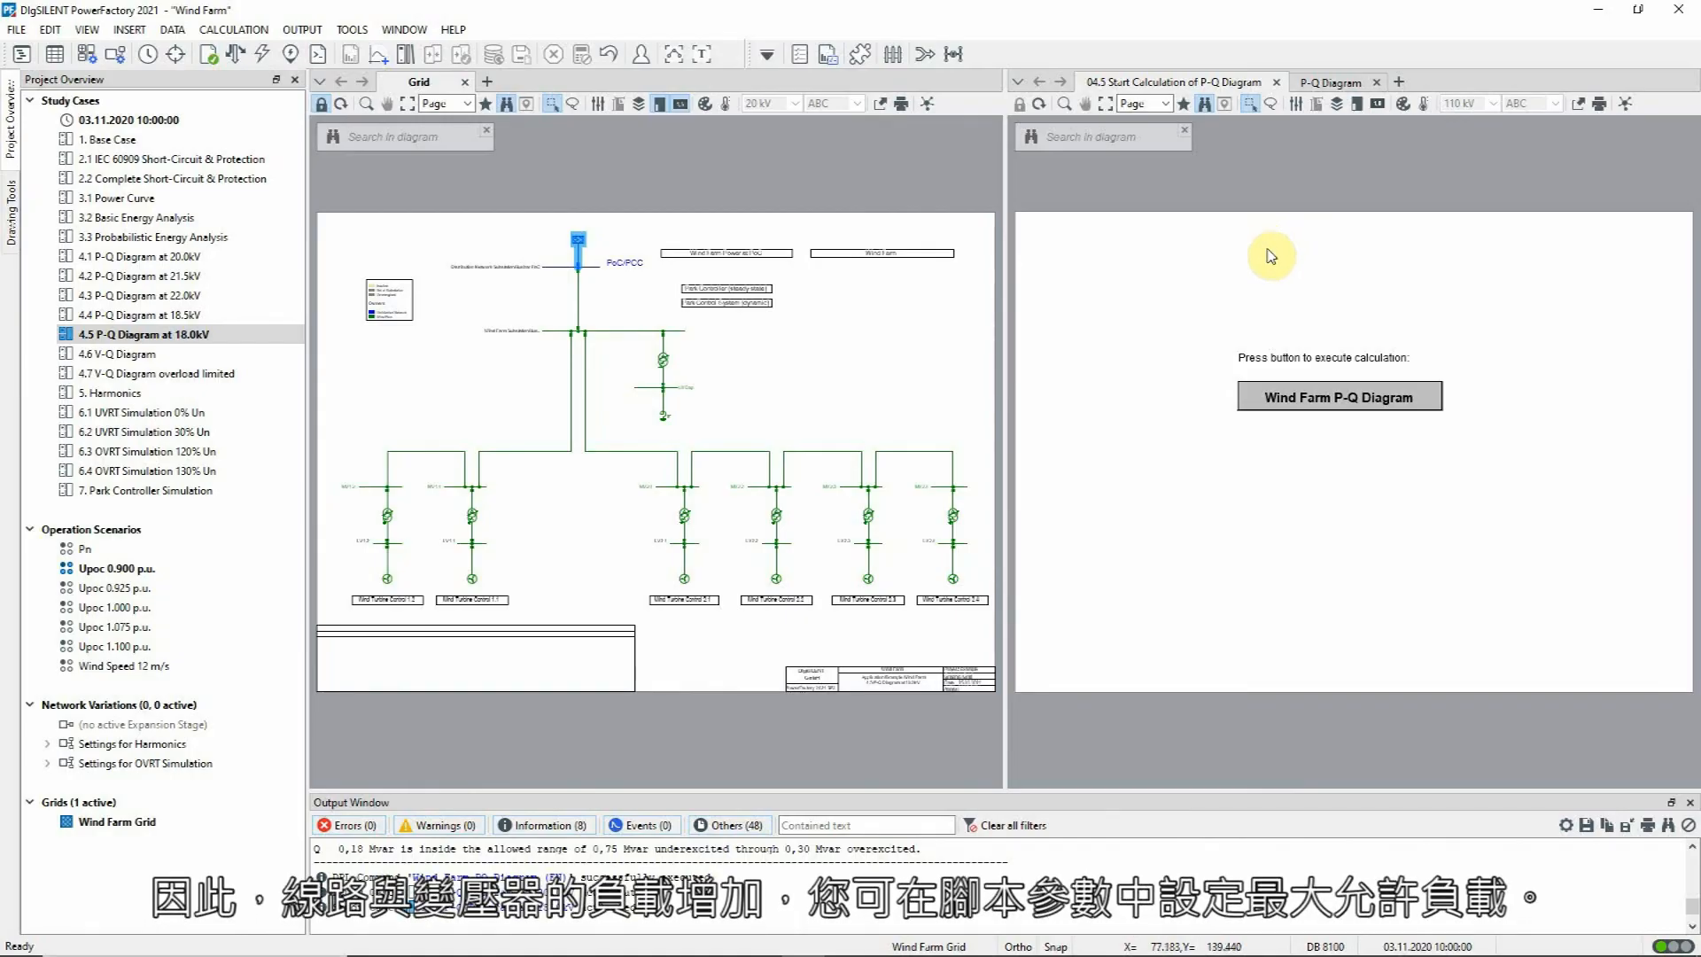
Step: Execute the Wind Farm P-Q Diagram script for the 18.0kV case and inspect the maximum transformer loading in the maximized output
{"action": "left_click", "coordinate": [1258, 399]}
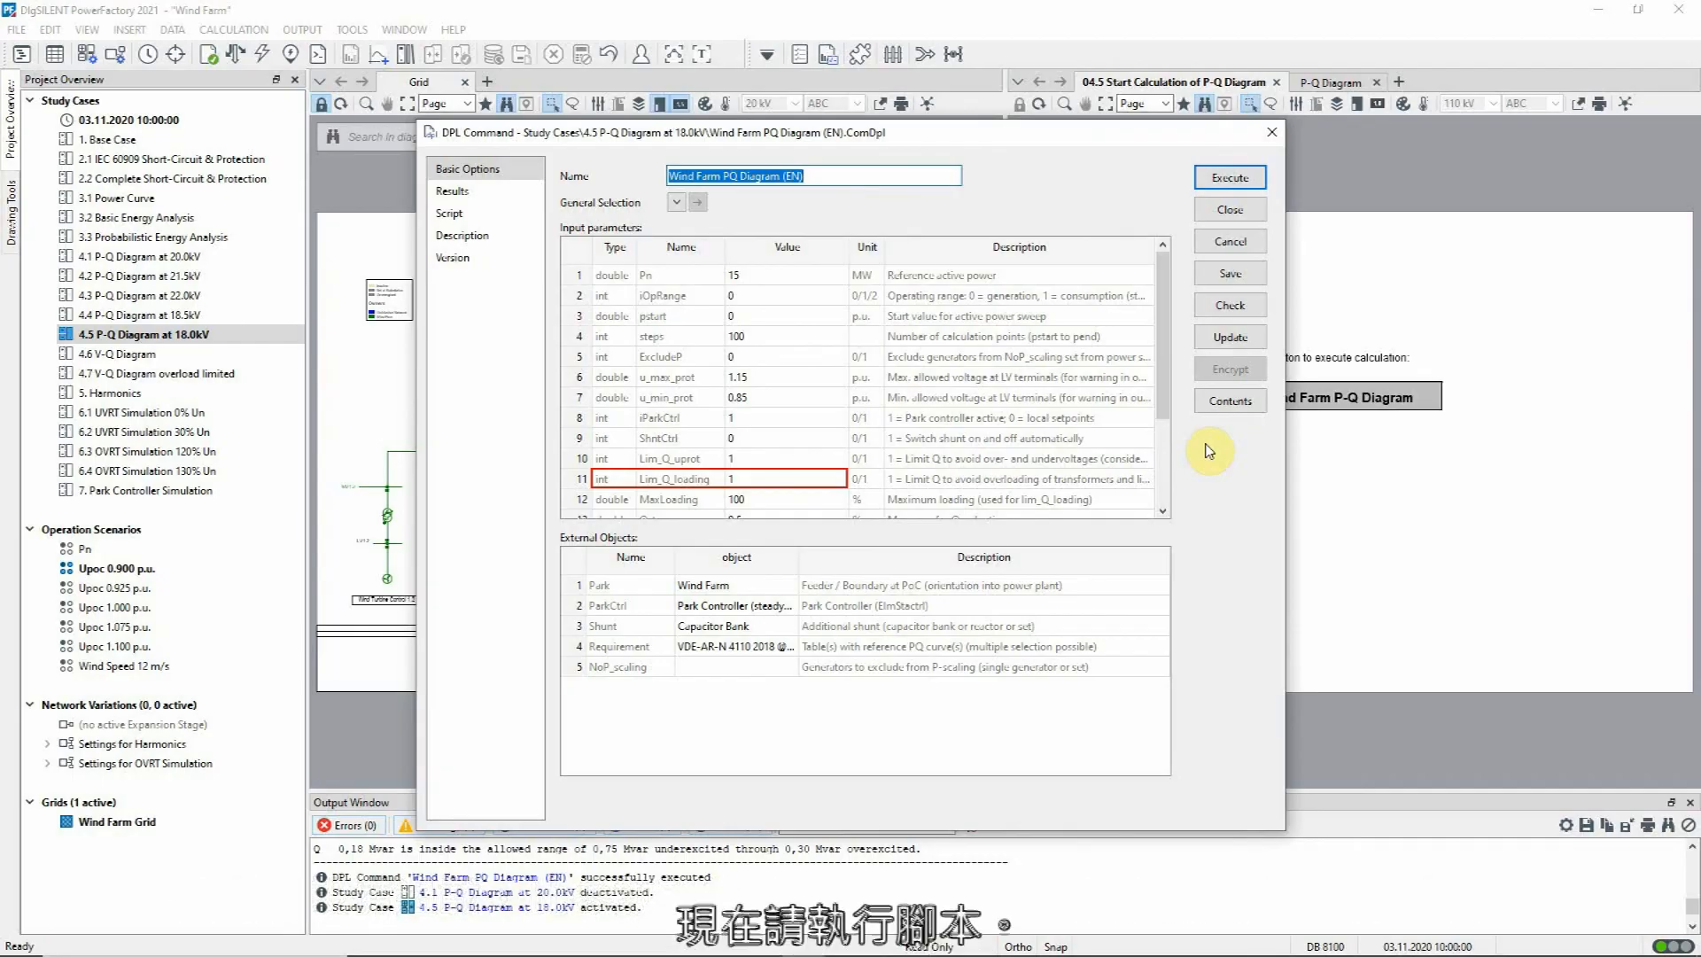
{"action": "left_click", "coordinate": [1251, 178]}
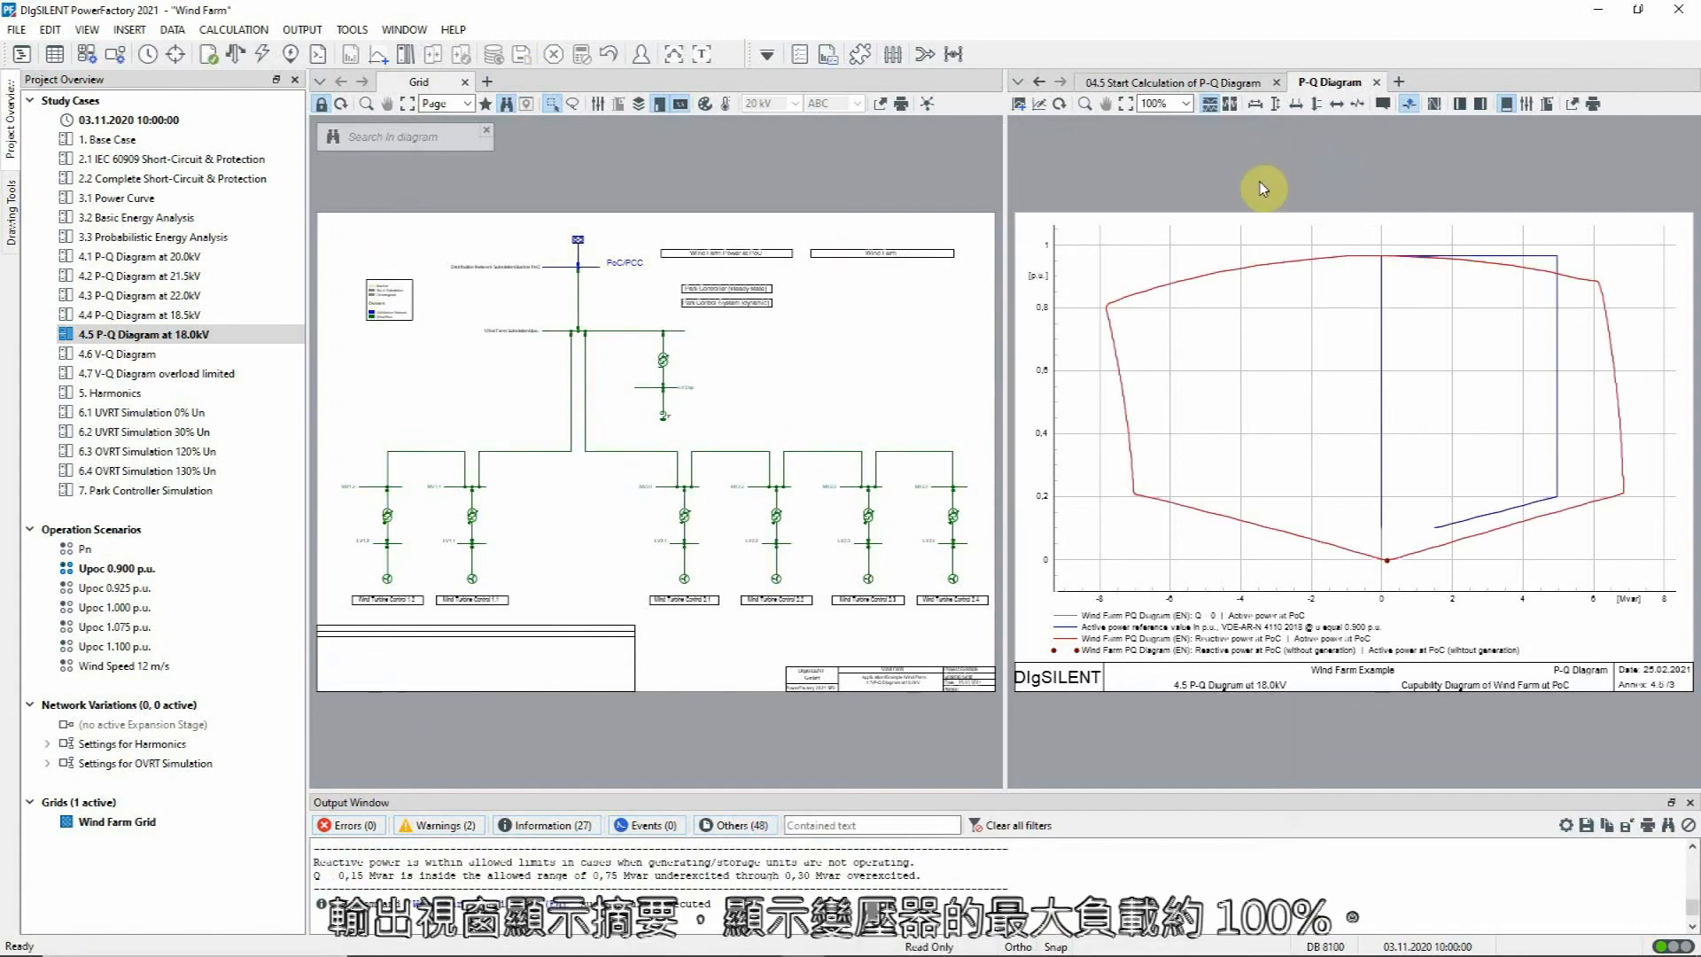
{"action": "left_click", "coordinate": [705, 57]}
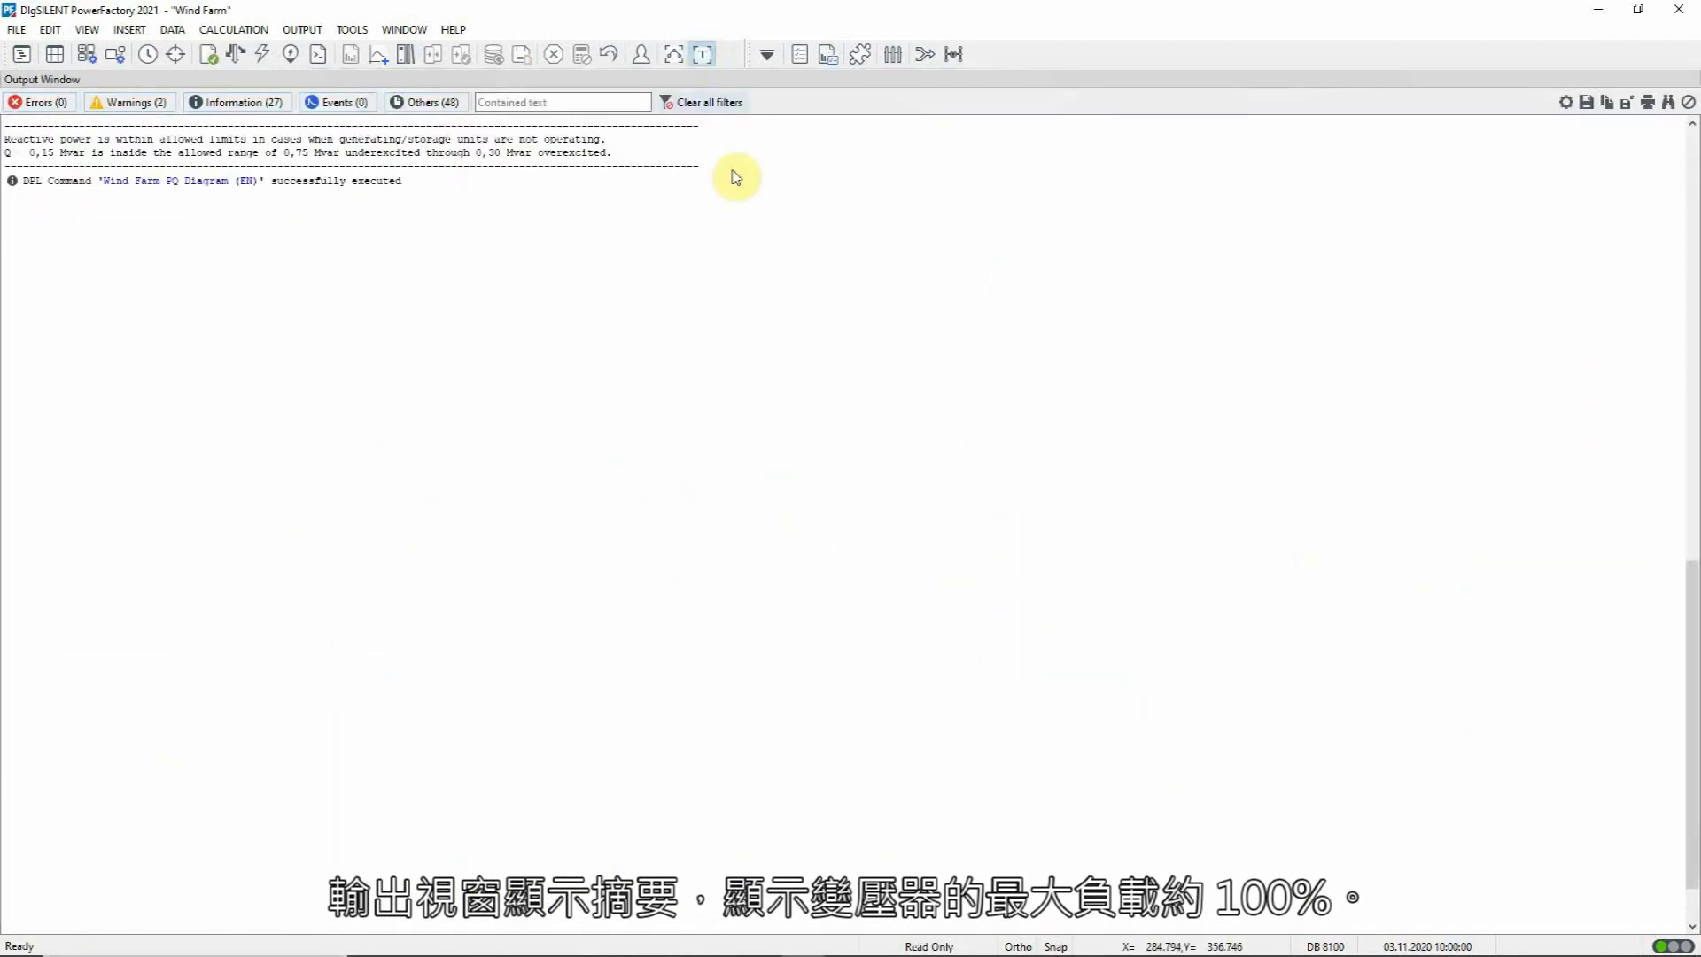
{"action": "scroll", "coordinate": [755, 244], "scroll_direction": "up", "scroll_amount": 9}
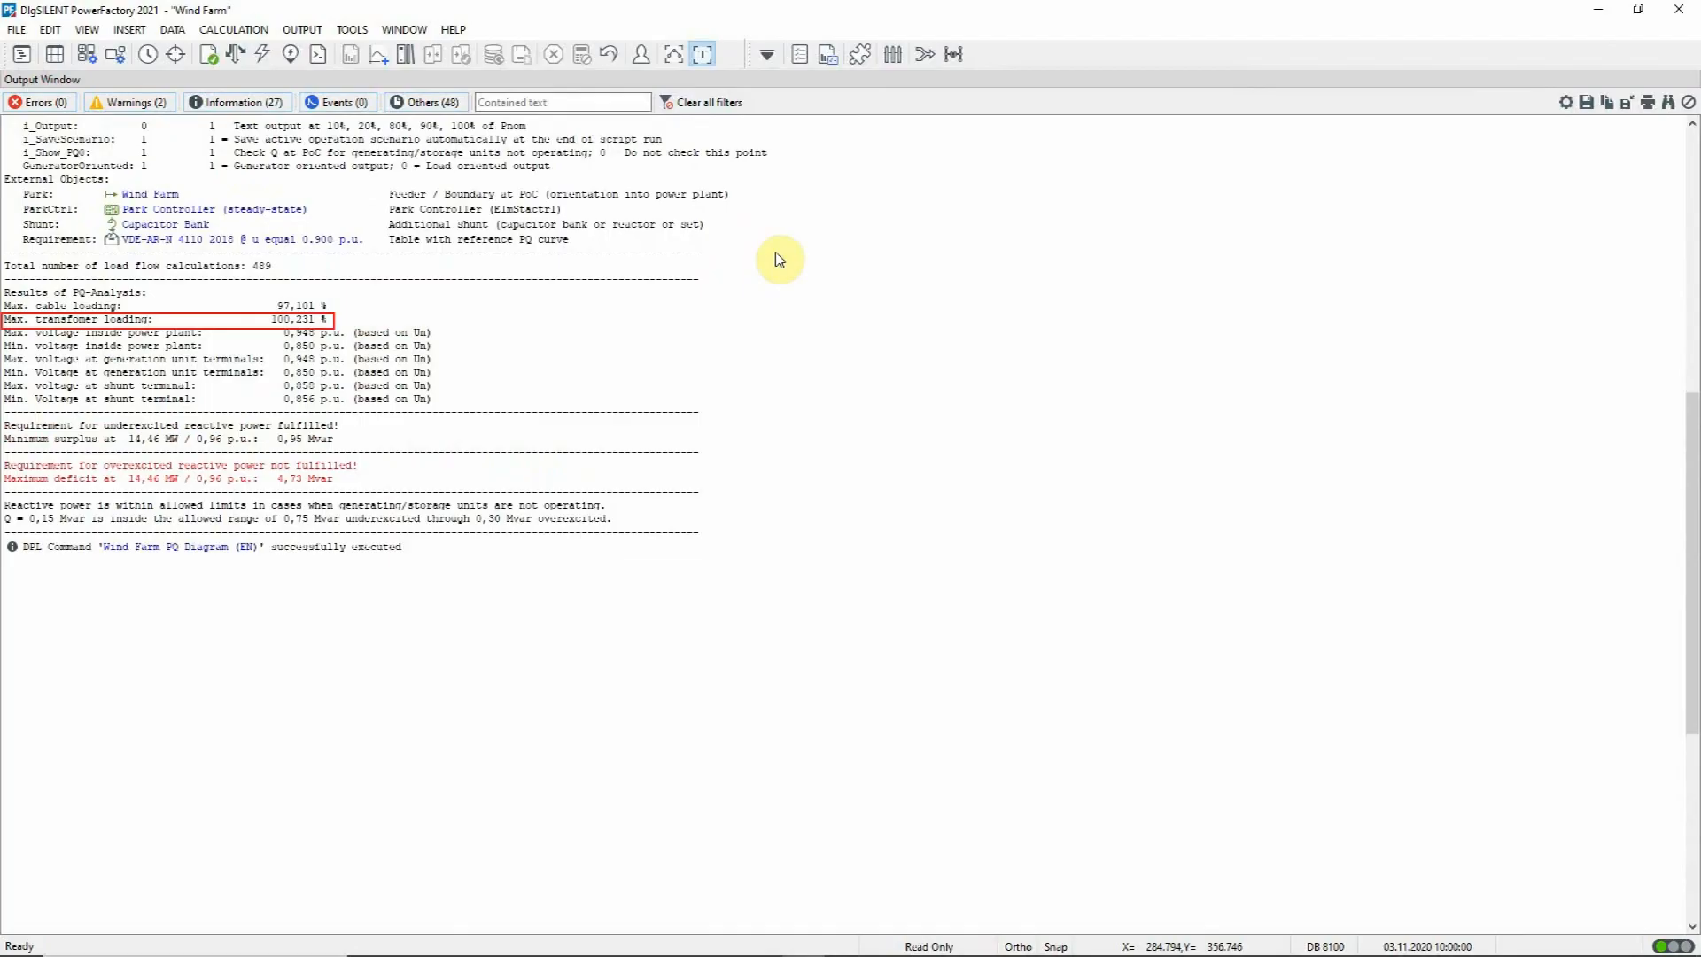
{"action": "left_click", "coordinate": [704, 55]}
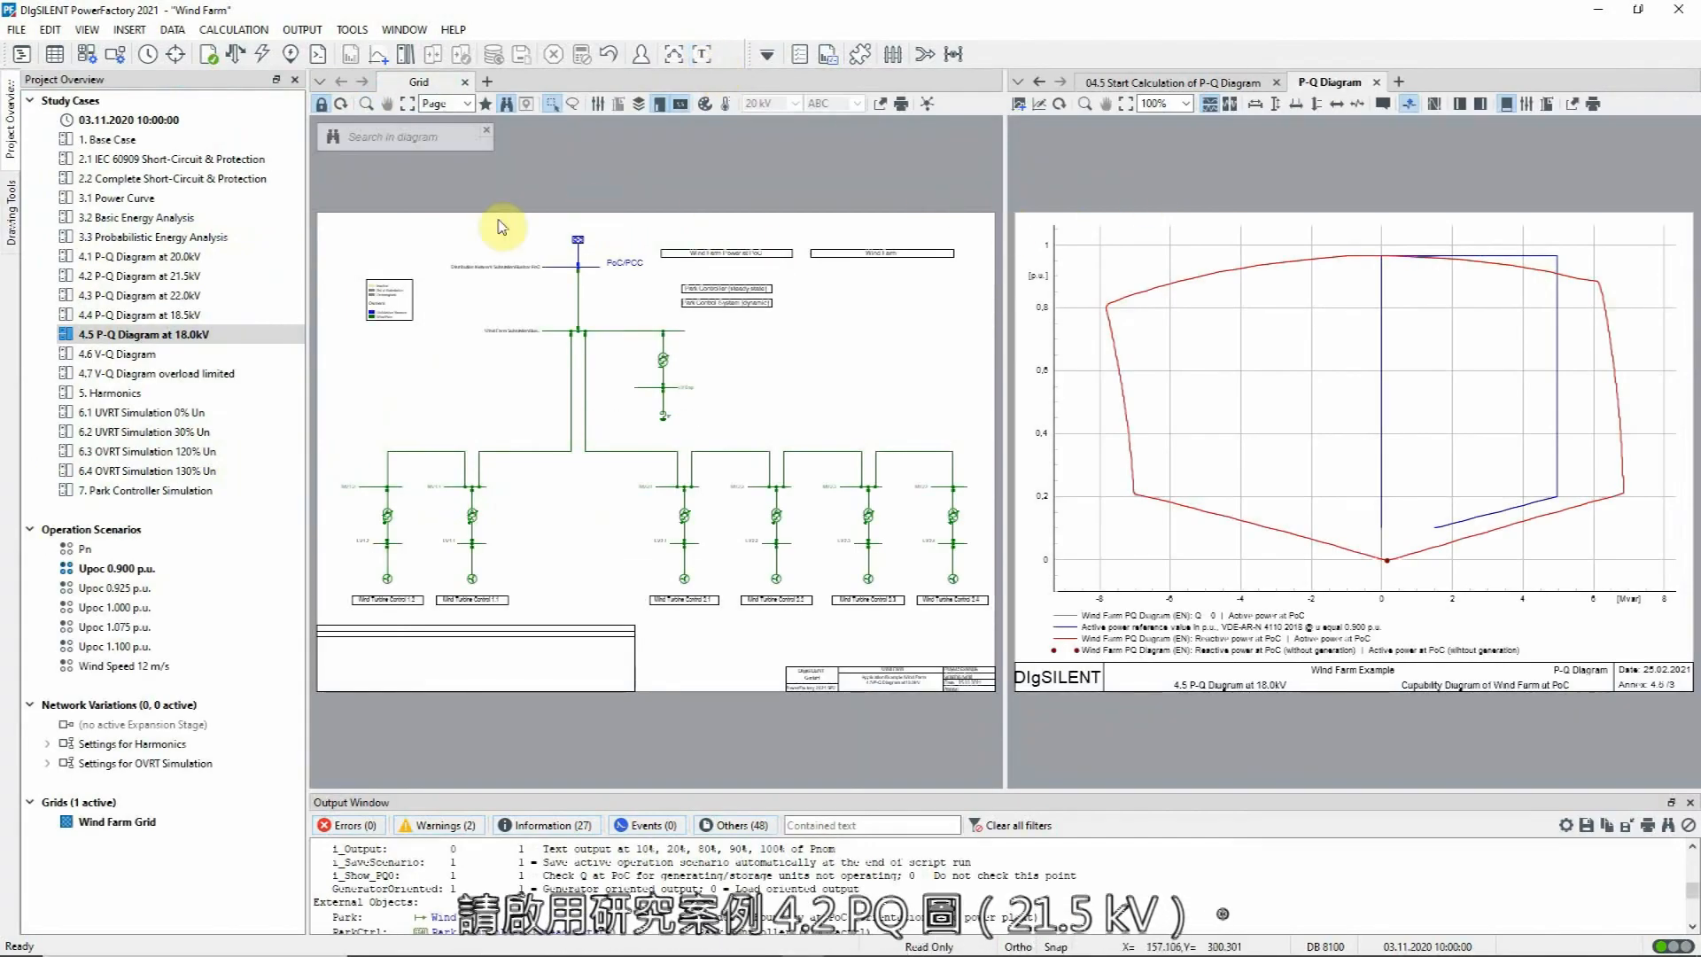
Step: Activate study case 4.2 P-Q Diagram at 21.5kV and check the external grid's load flow voltage setpoint
{"action": "left_click", "coordinate": [241, 280]}
{"action": "right_click", "coordinate": [241, 282]}
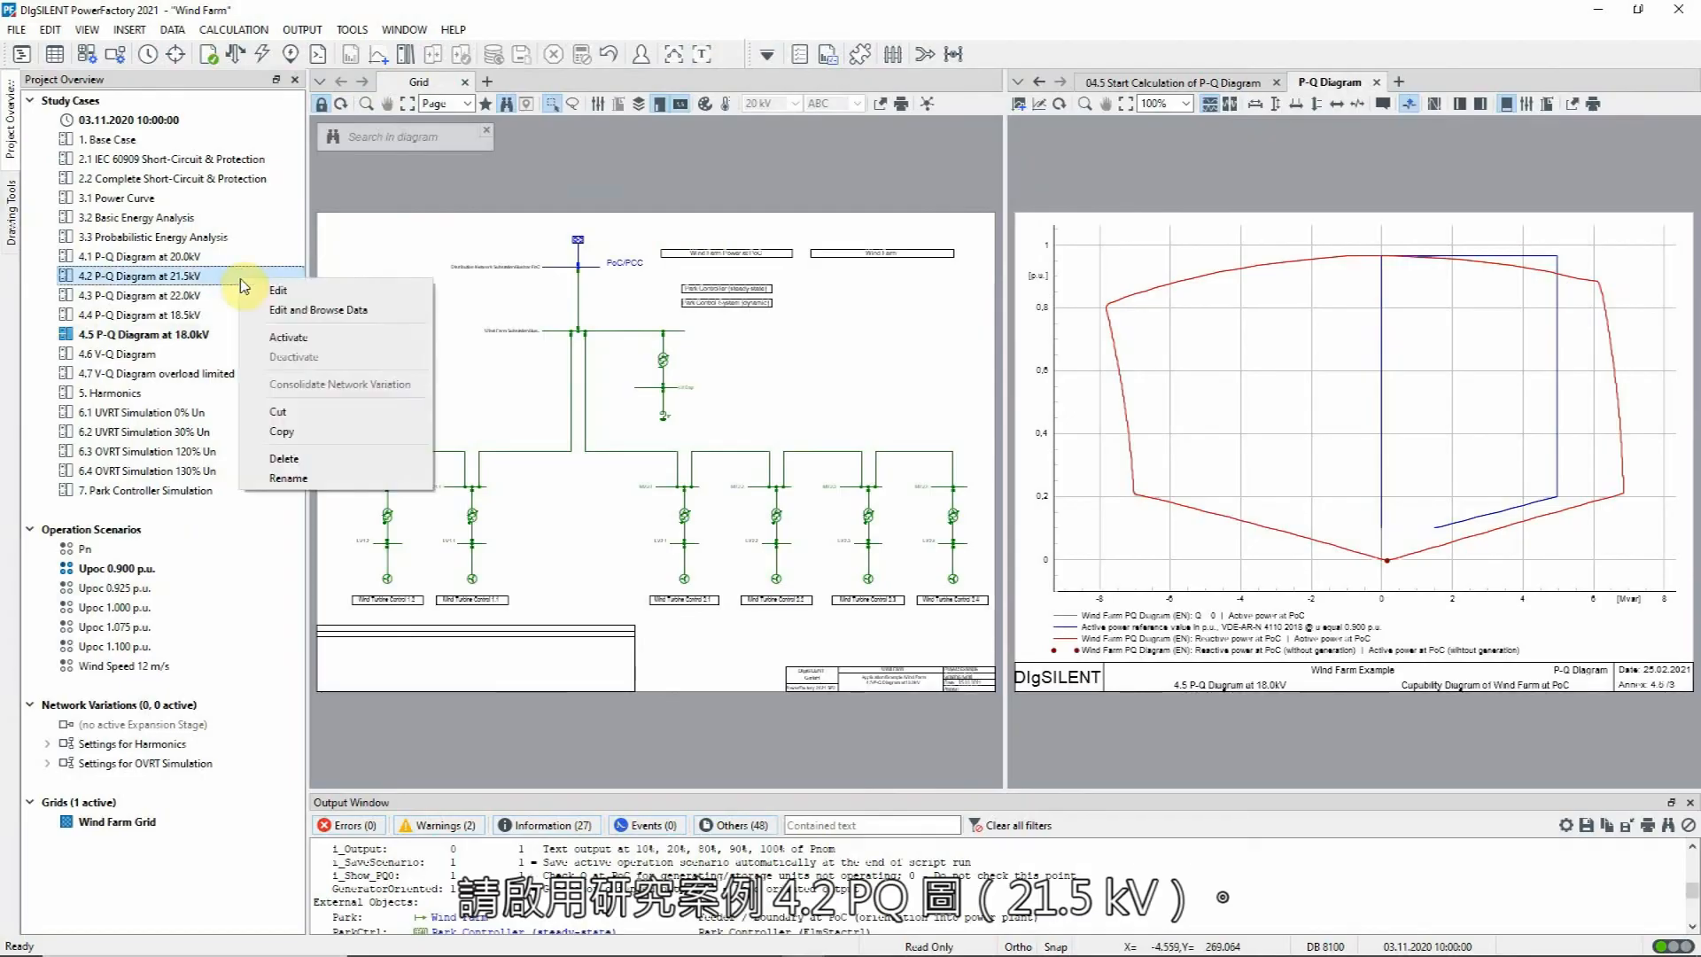
{"action": "left_click", "coordinate": [281, 331]}
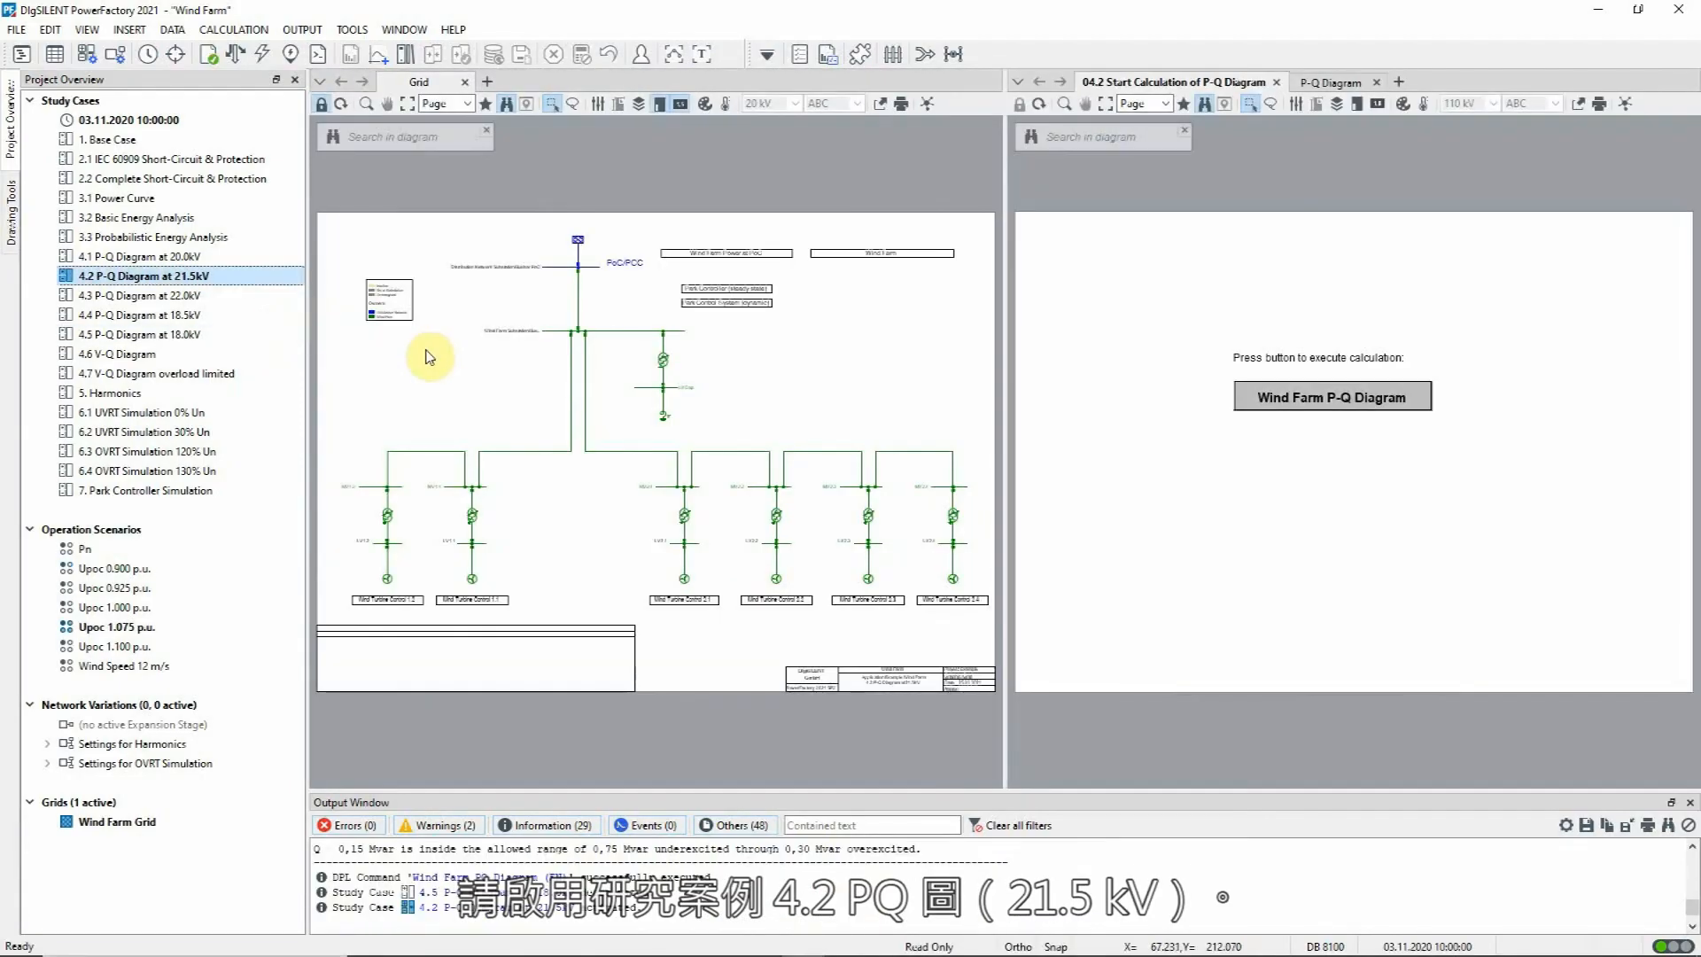
{"action": "double_click", "coordinate": [580, 241]}
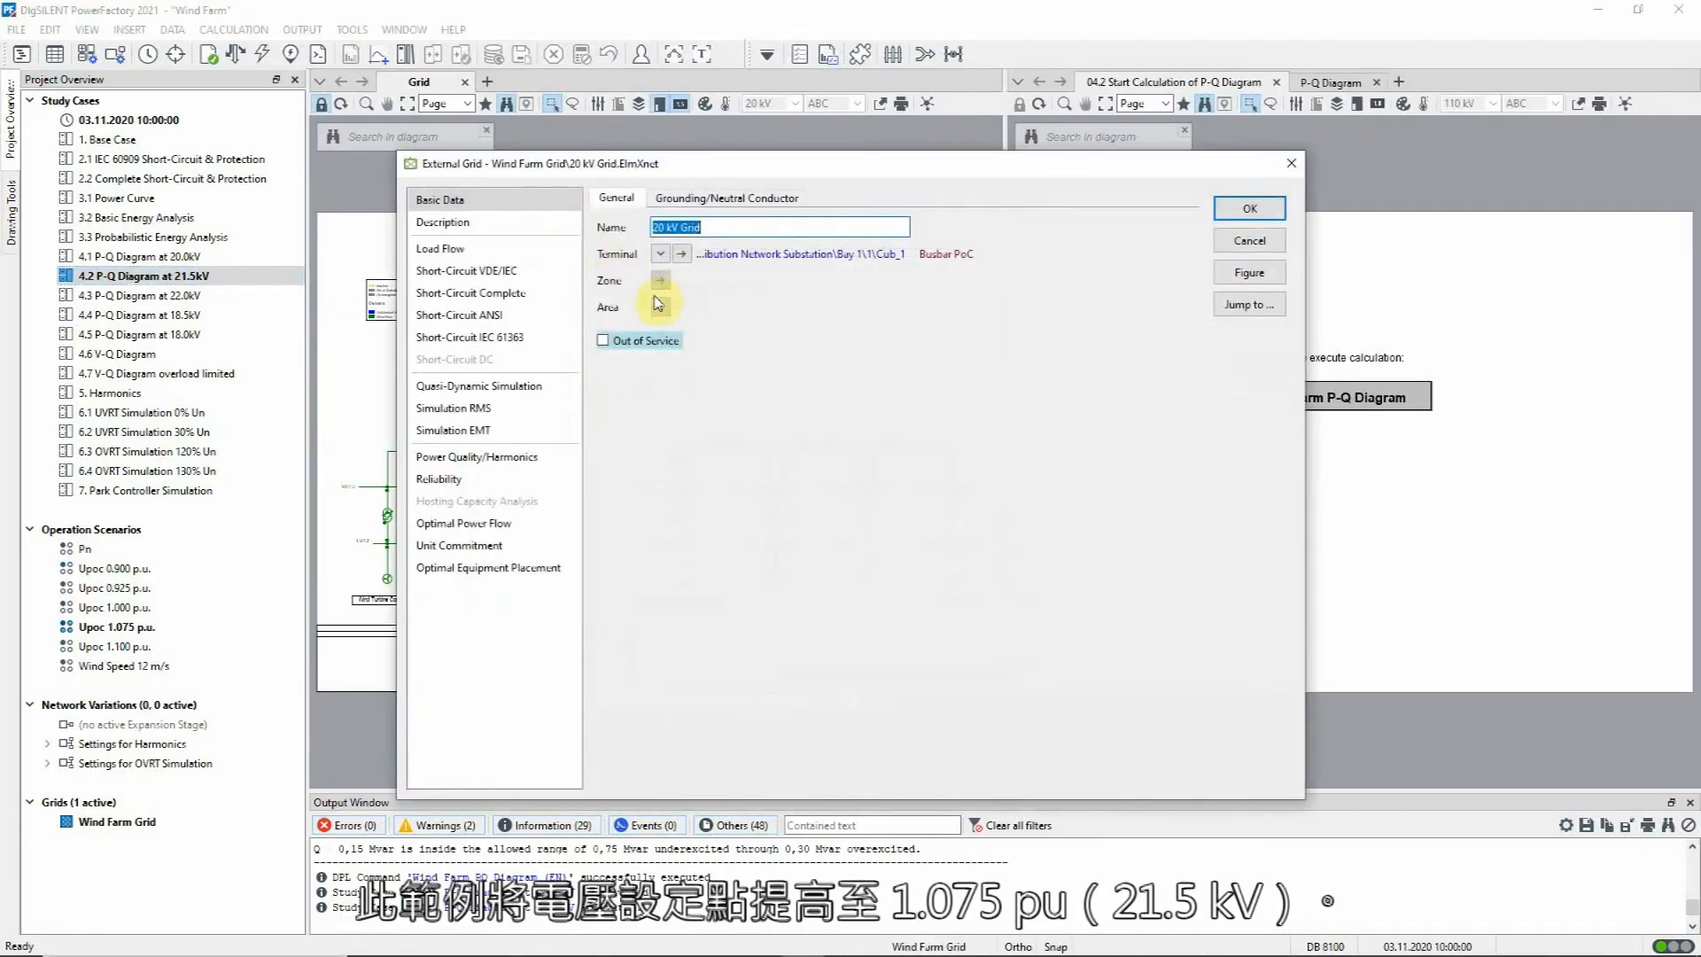
{"action": "left_click", "coordinate": [529, 249]}
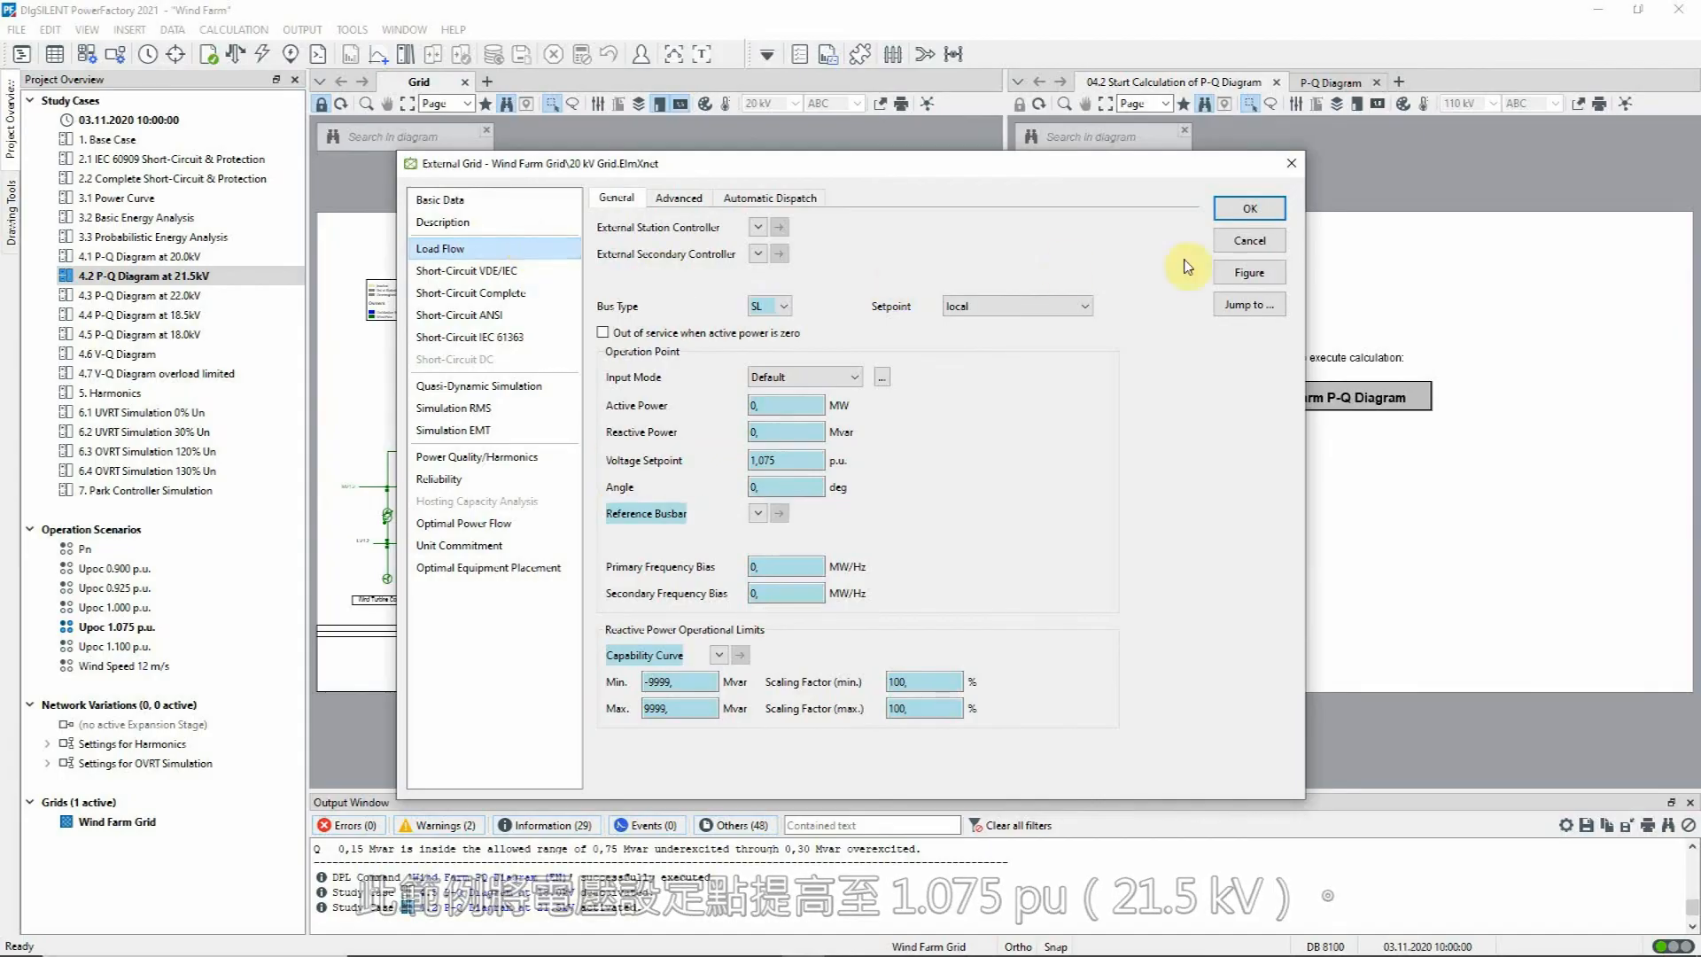
{"action": "left_click", "coordinate": [1251, 241]}
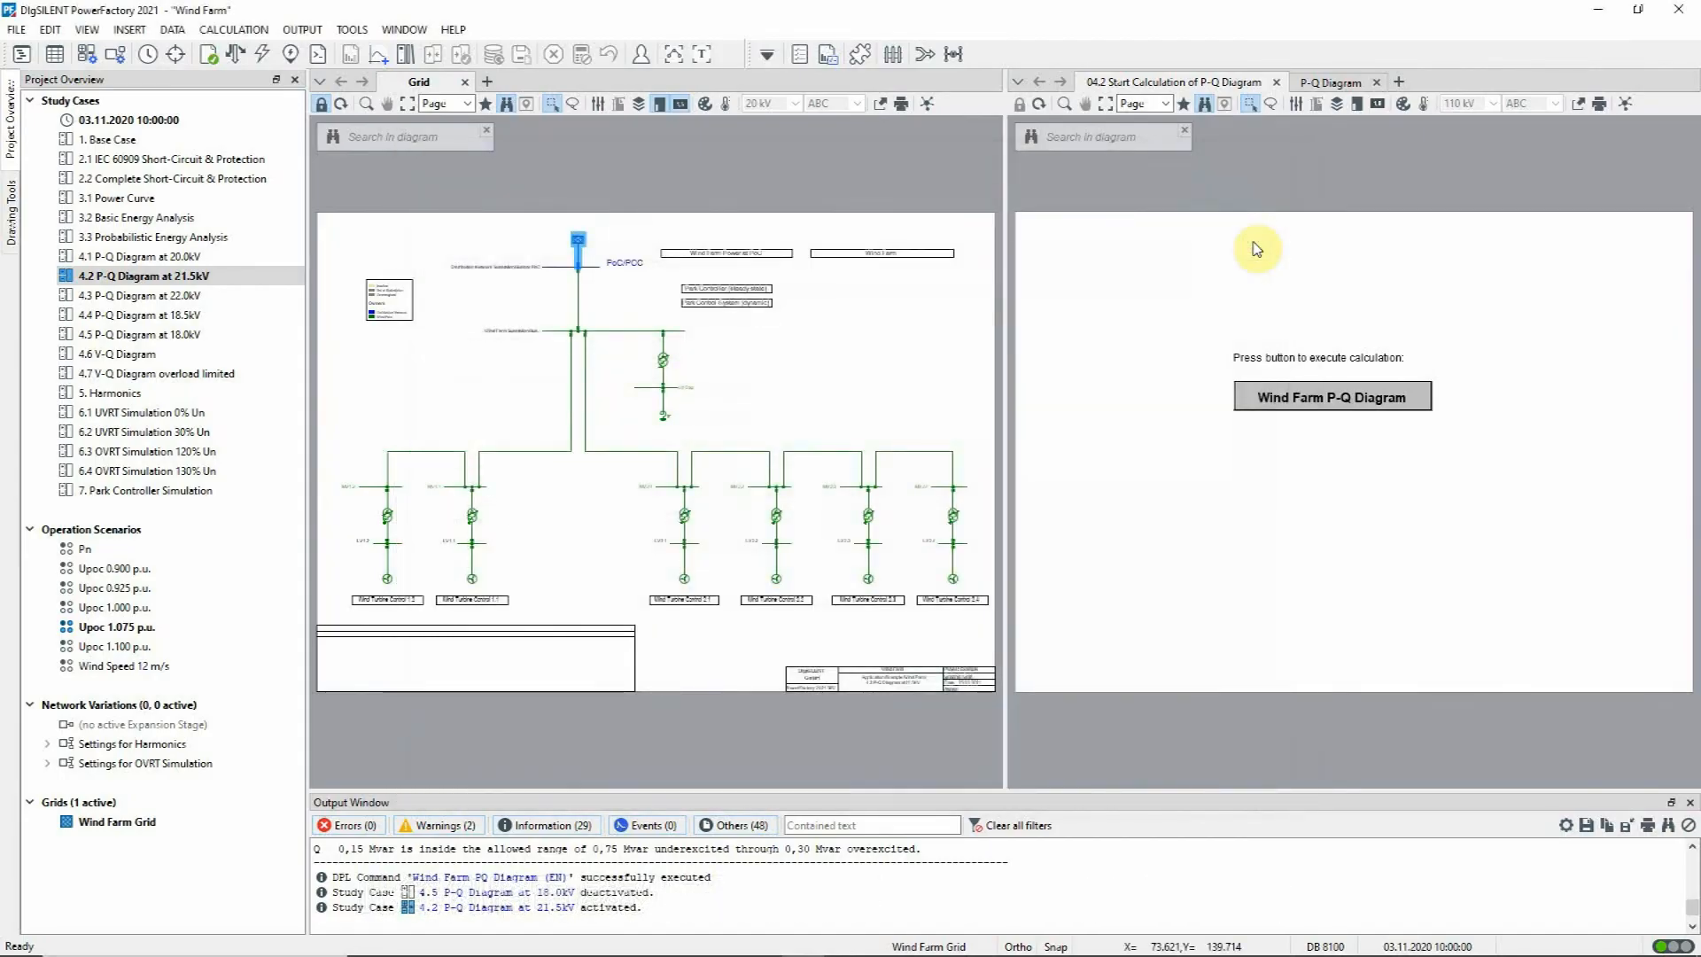
Step: Execute the Wind Farm P-Q Diagram script for the 21.5kV case and check the capacitor bank's step settings and rated reactive power
{"action": "left_click", "coordinate": [1355, 399]}
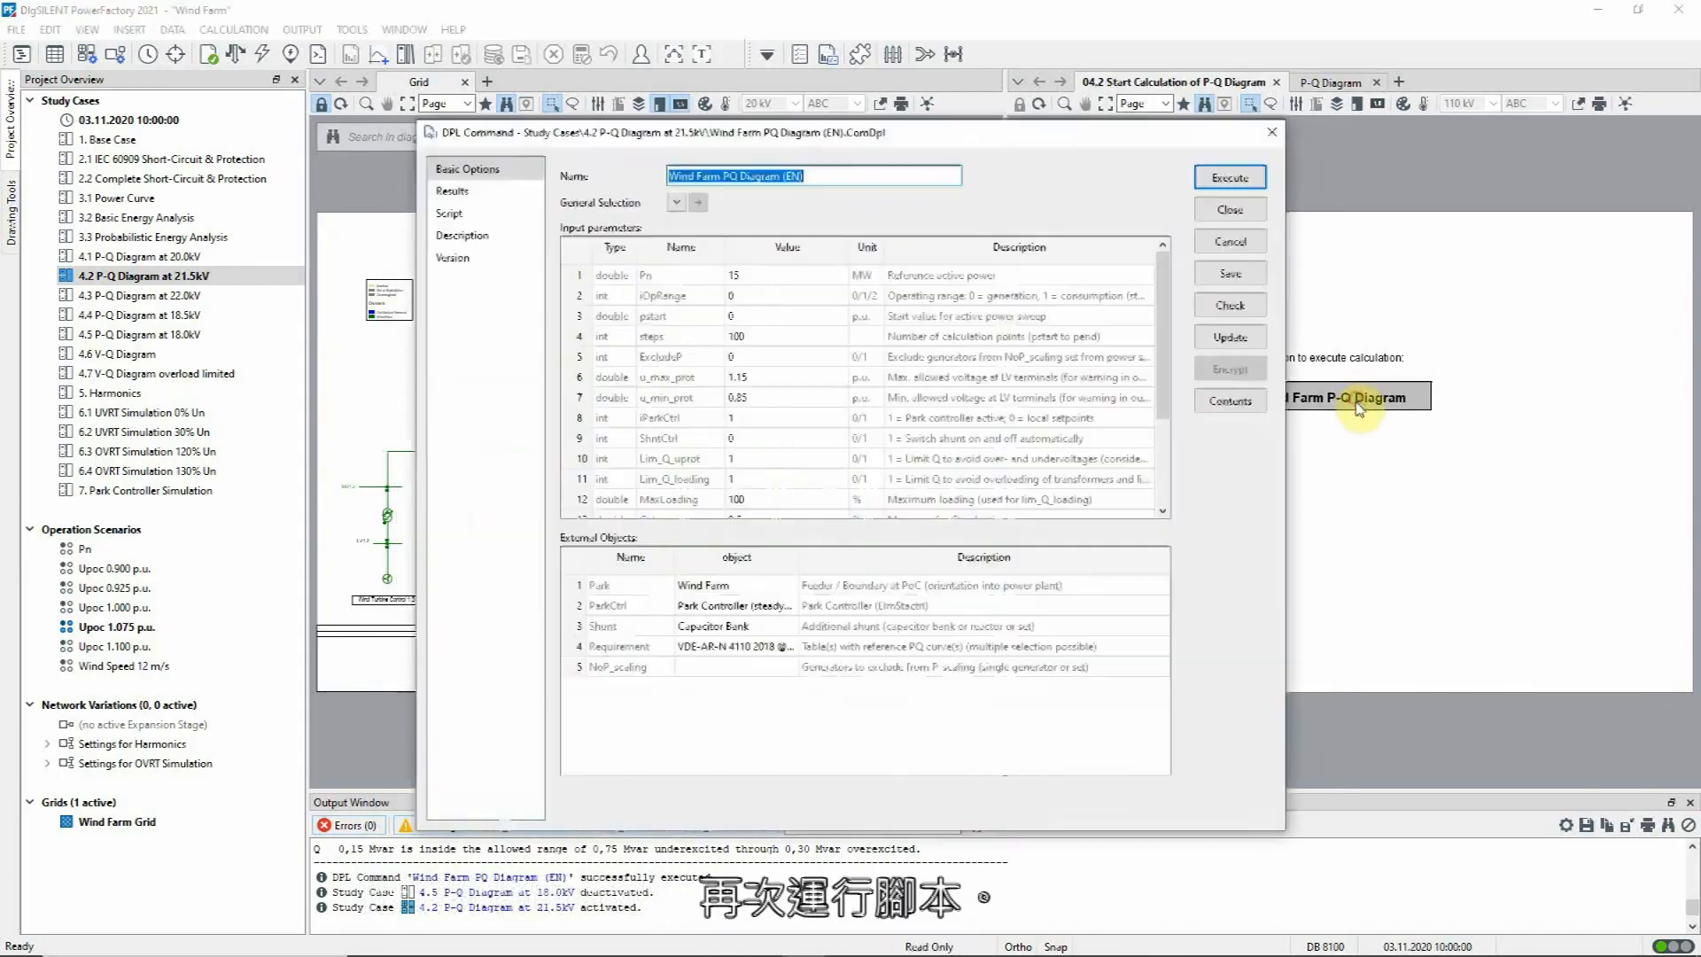
{"action": "left_click", "coordinate": [1231, 177]}
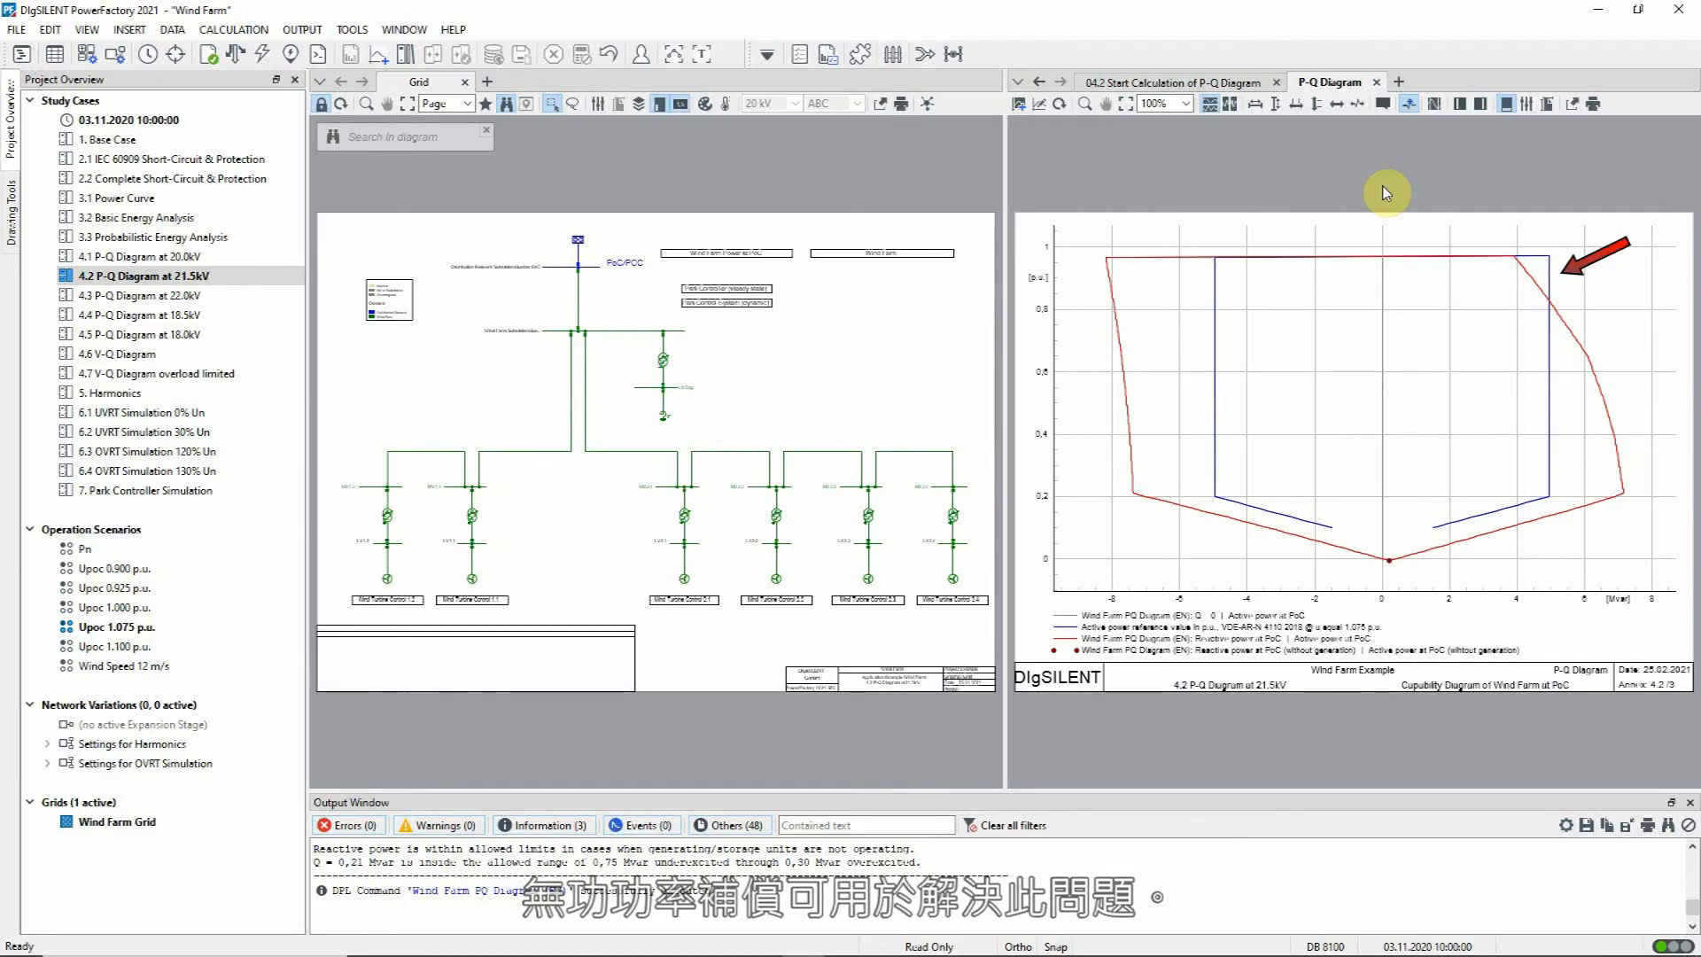
{"action": "double_click", "coordinate": [666, 422]}
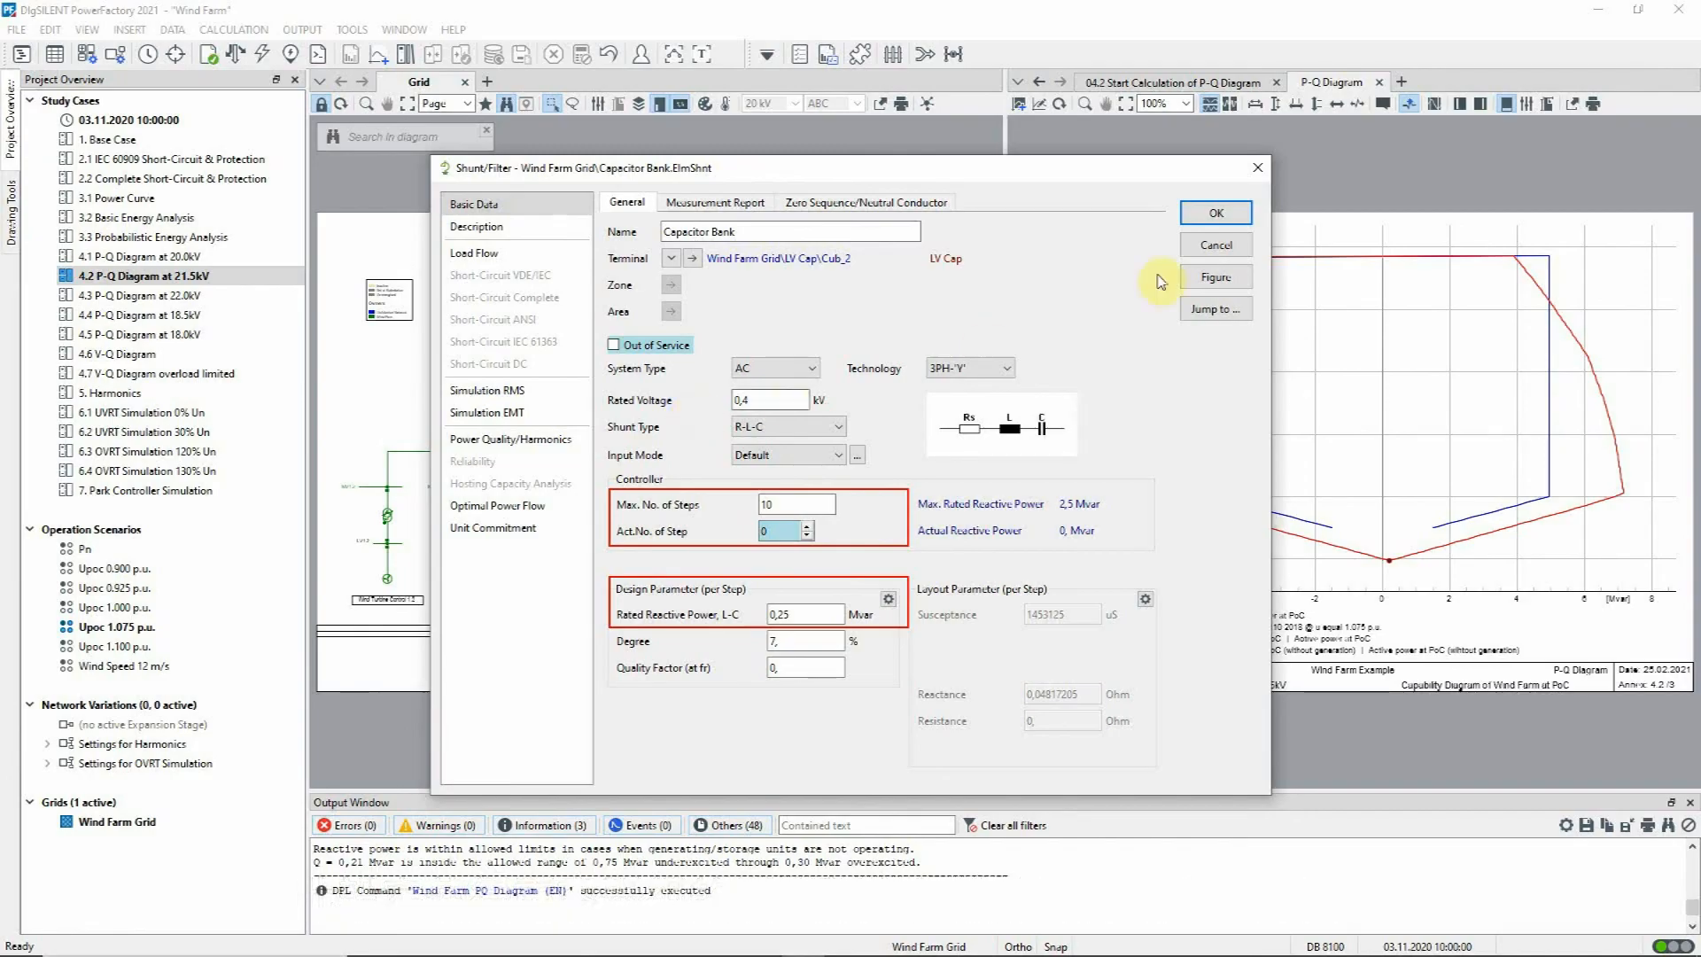
{"action": "left_click", "coordinate": [1231, 245]}
Step: Enable automatic shunt switching in the Wind Farm P-Q Diagram script by setting ShntCtrl to 1 and execute the script again
{"action": "left_click", "coordinate": [1183, 83]}
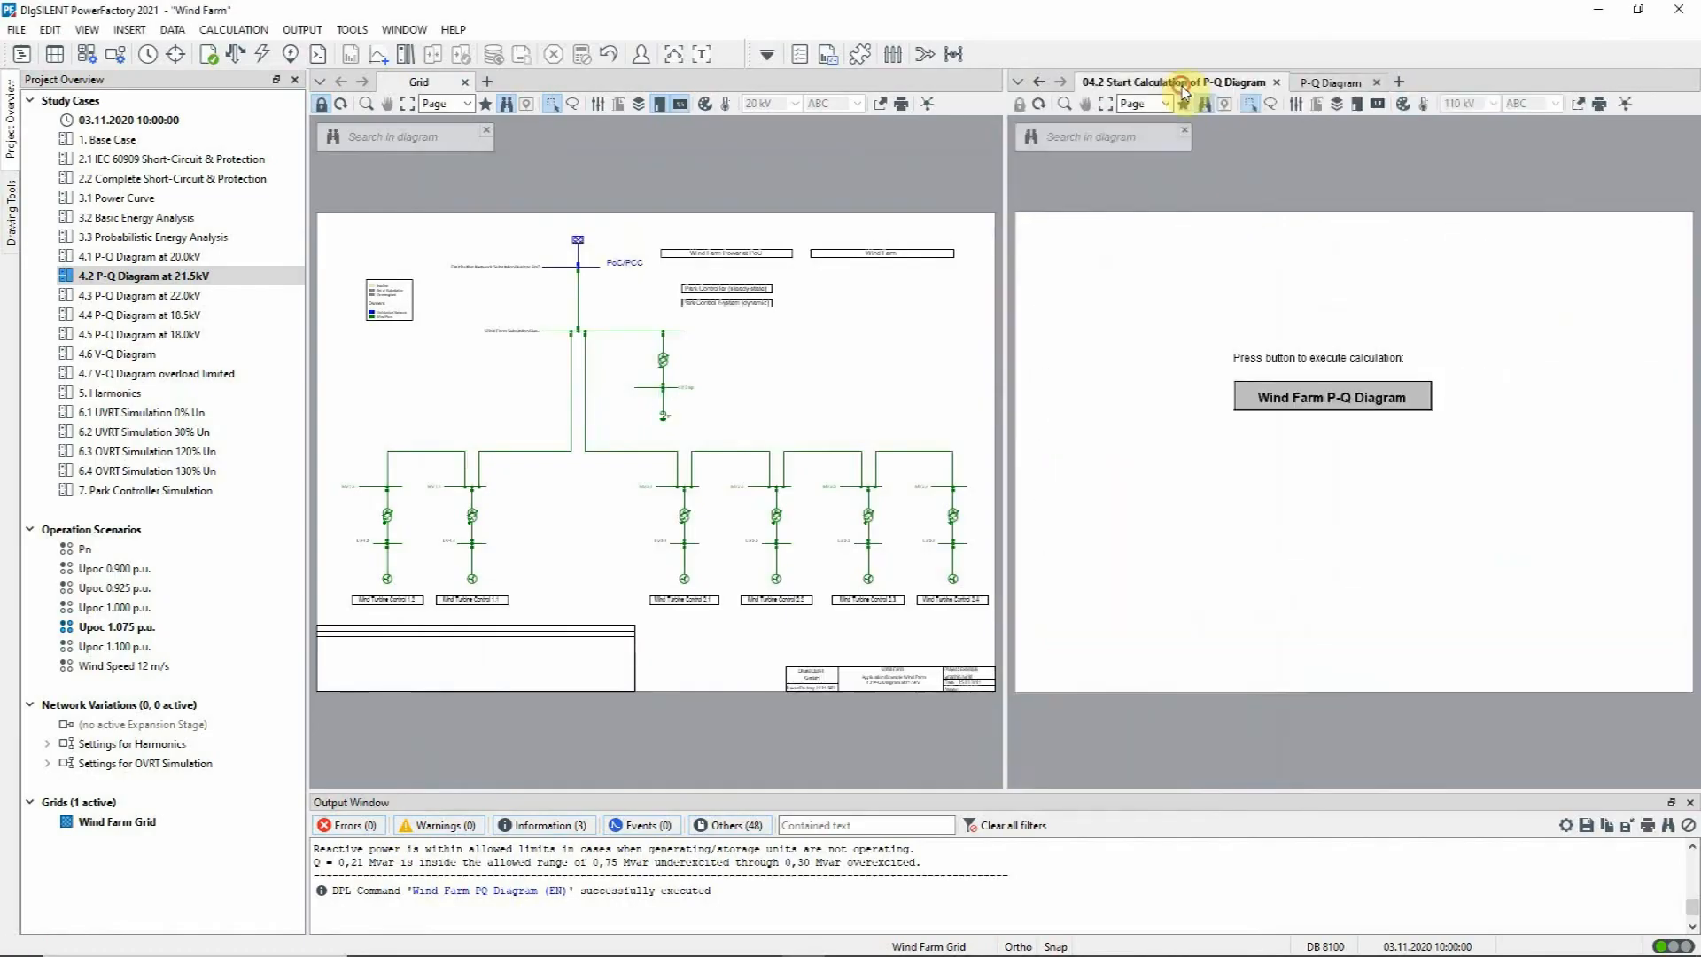
{"action": "left_click", "coordinate": [1342, 395]}
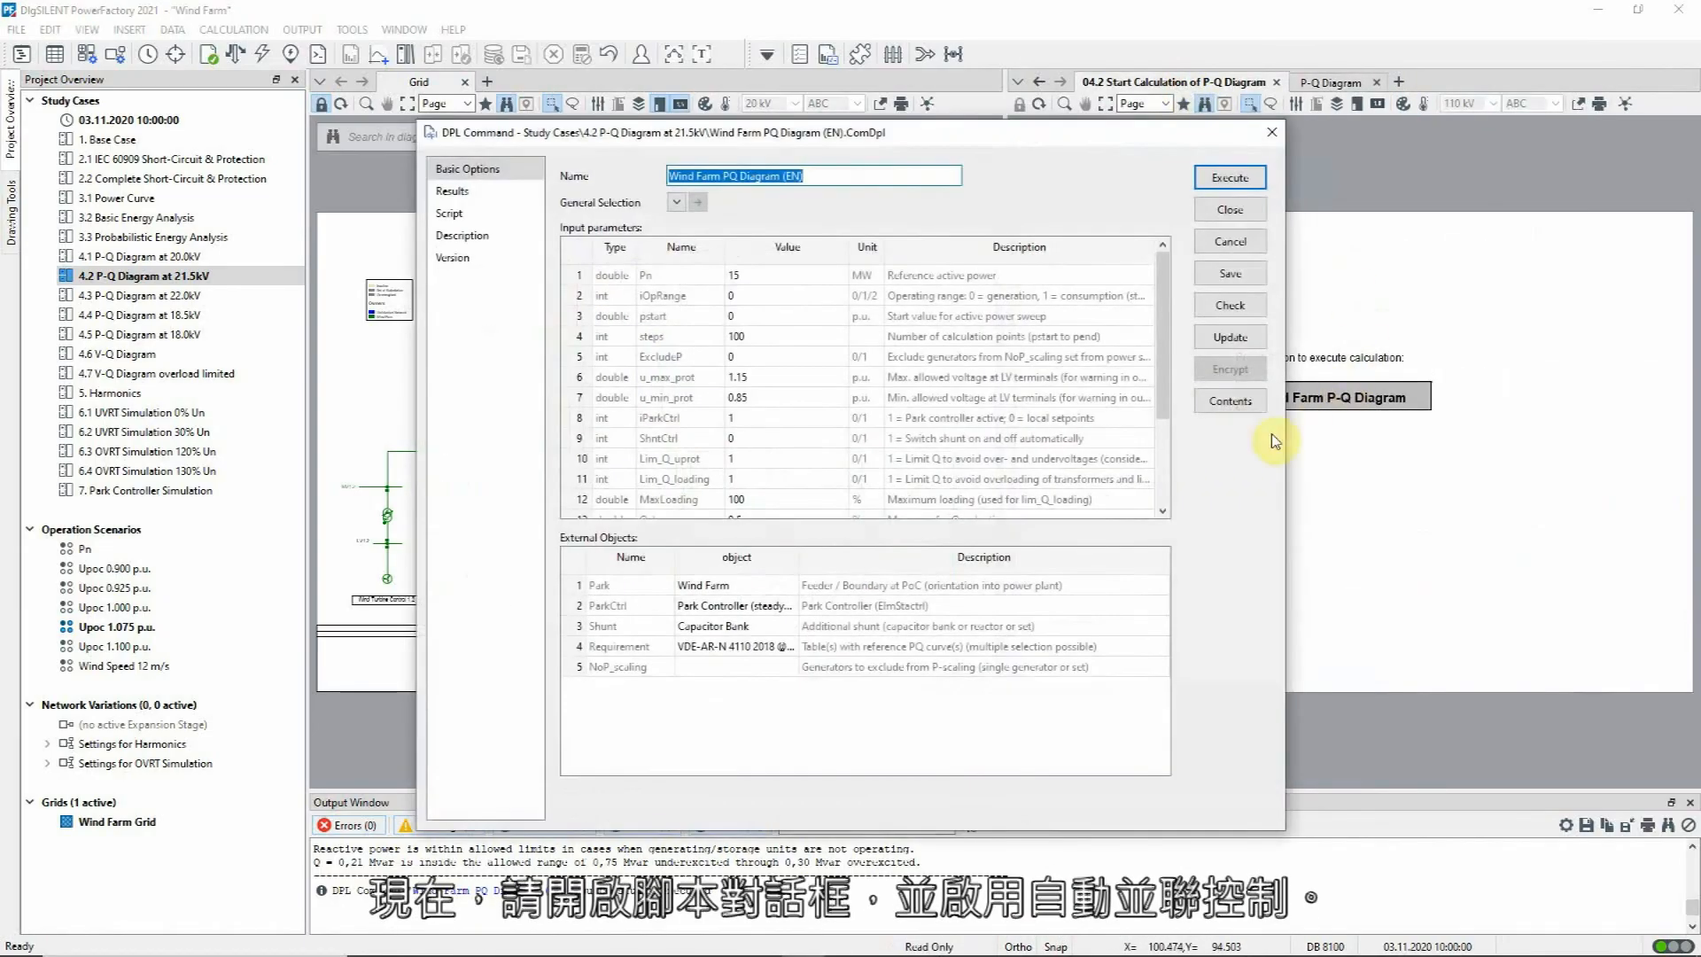
{"action": "left_click", "coordinate": [736, 439]}
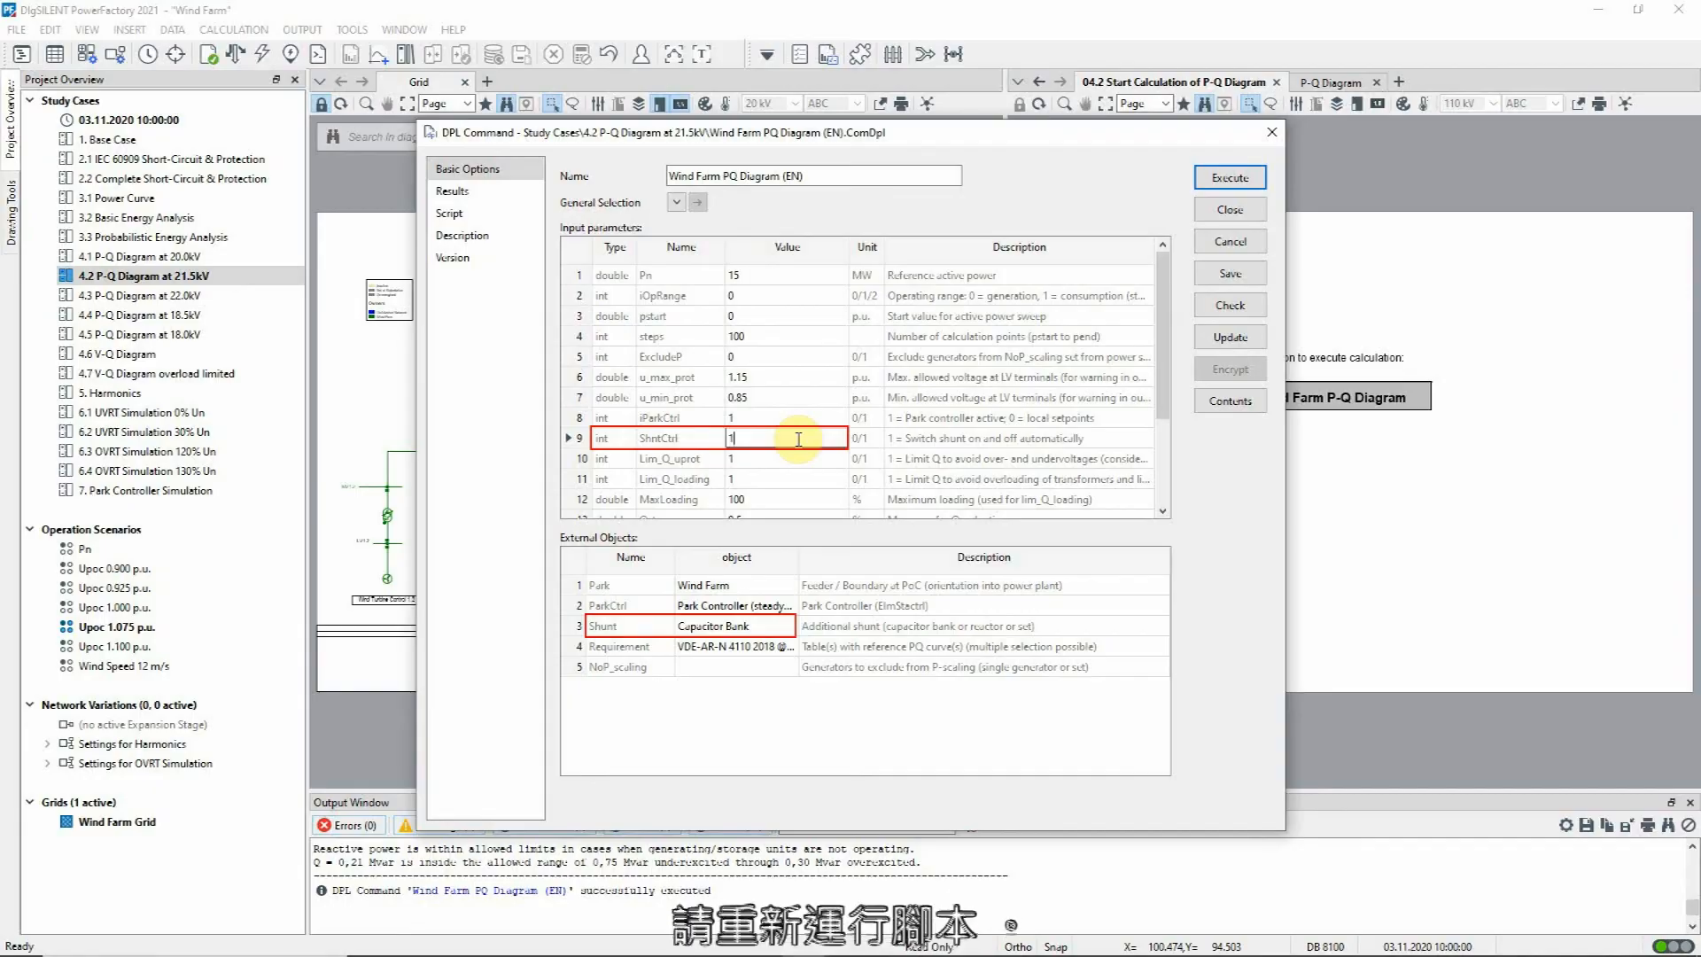
{"action": "left_click", "coordinate": [1211, 184]}
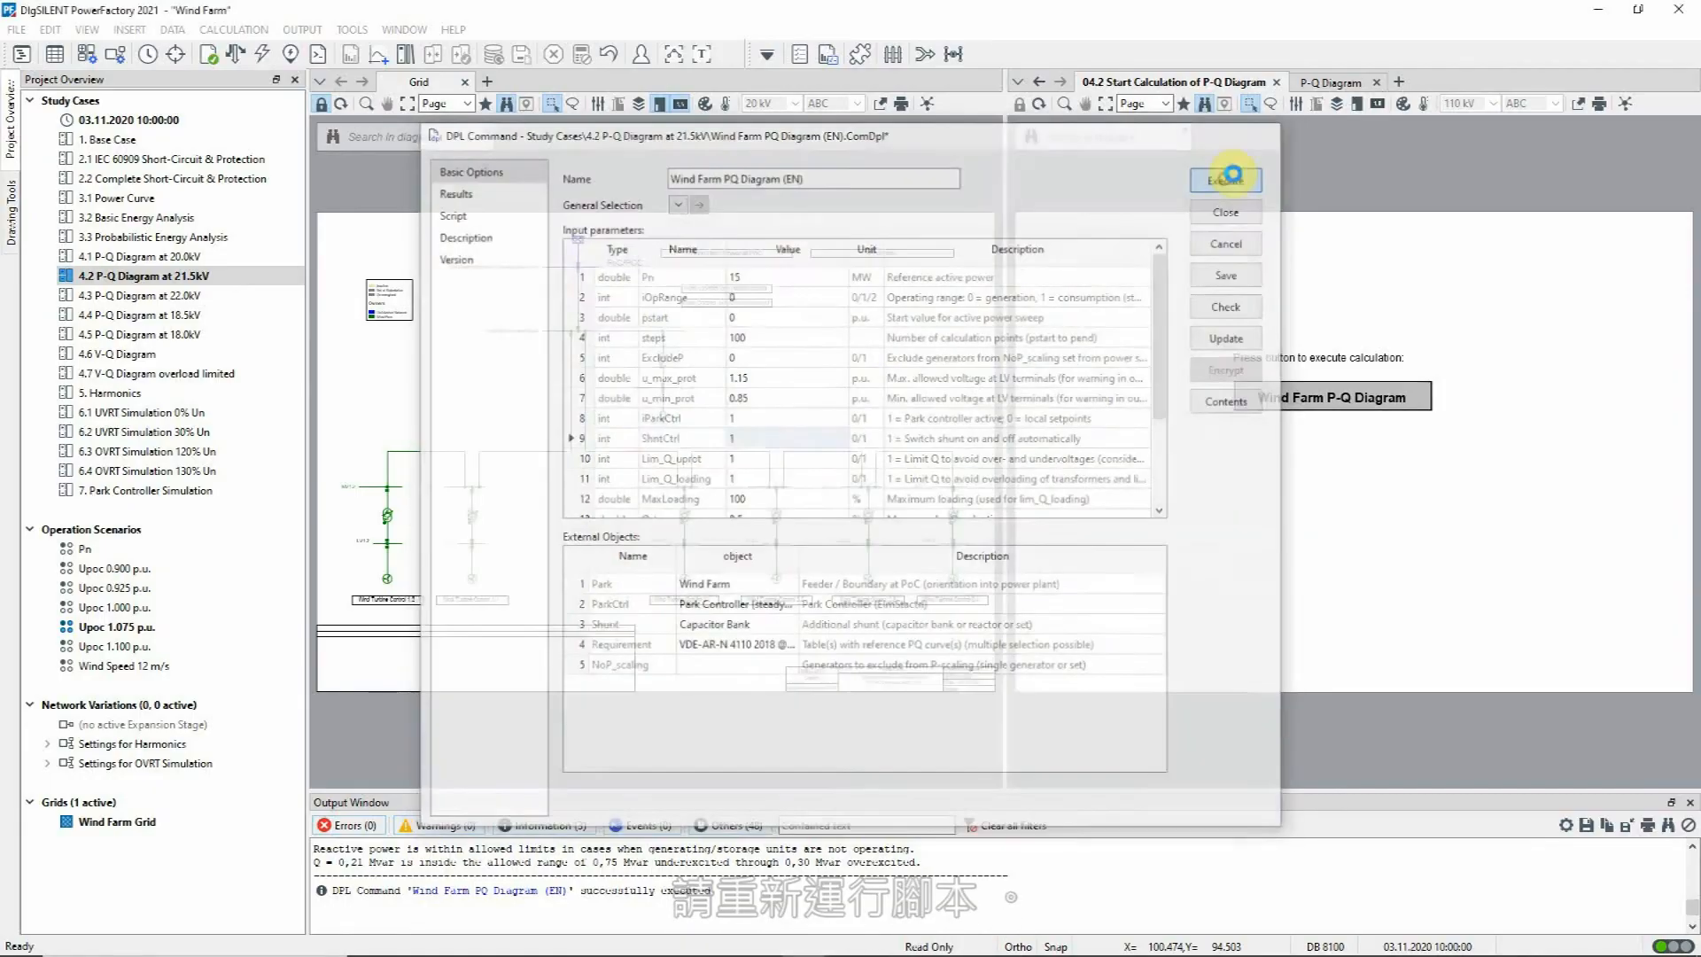